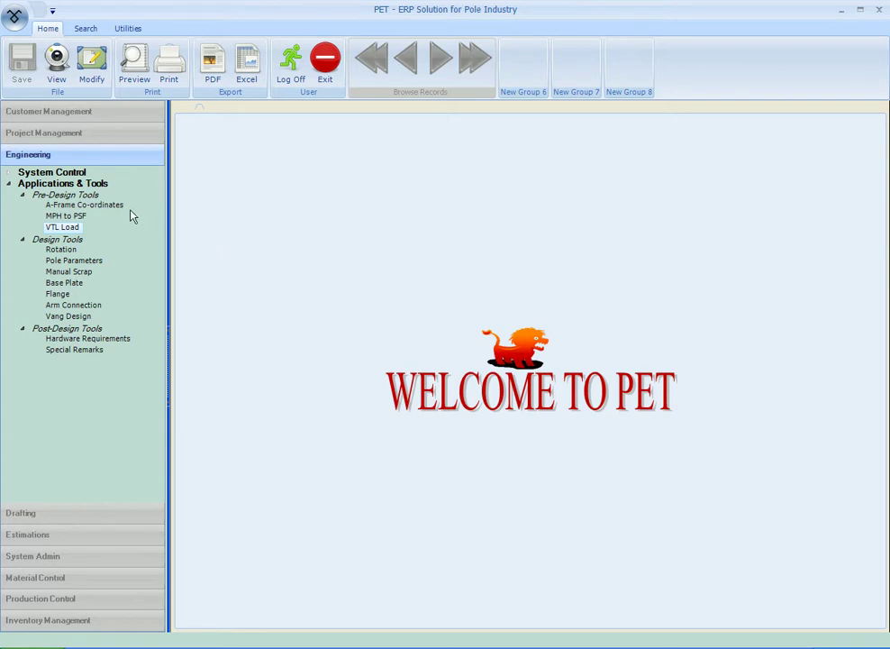
Step: Open the VTL Loads form with a widened view and enter 2 wires and 3 load cases
click(69, 228)
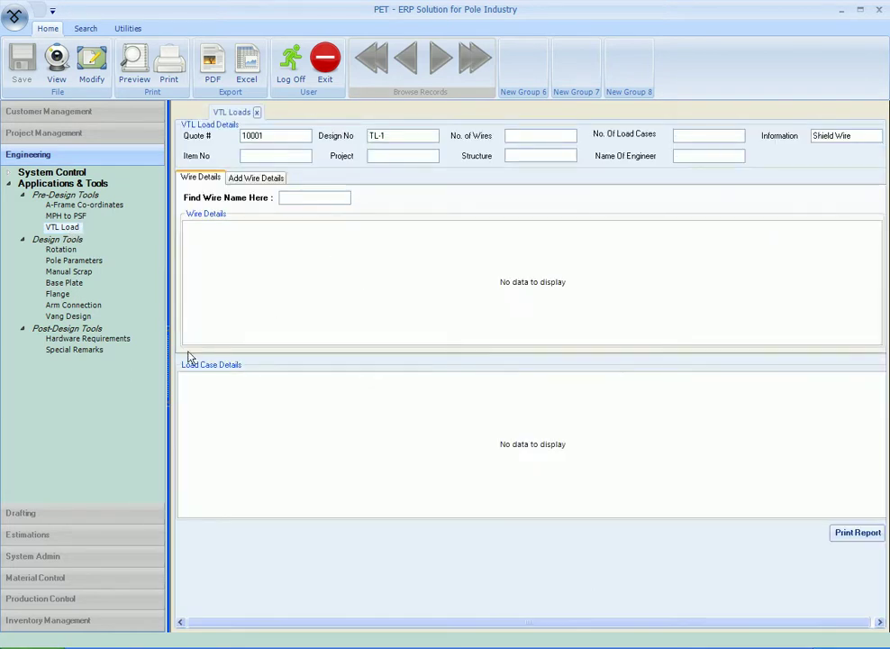
click(171, 364)
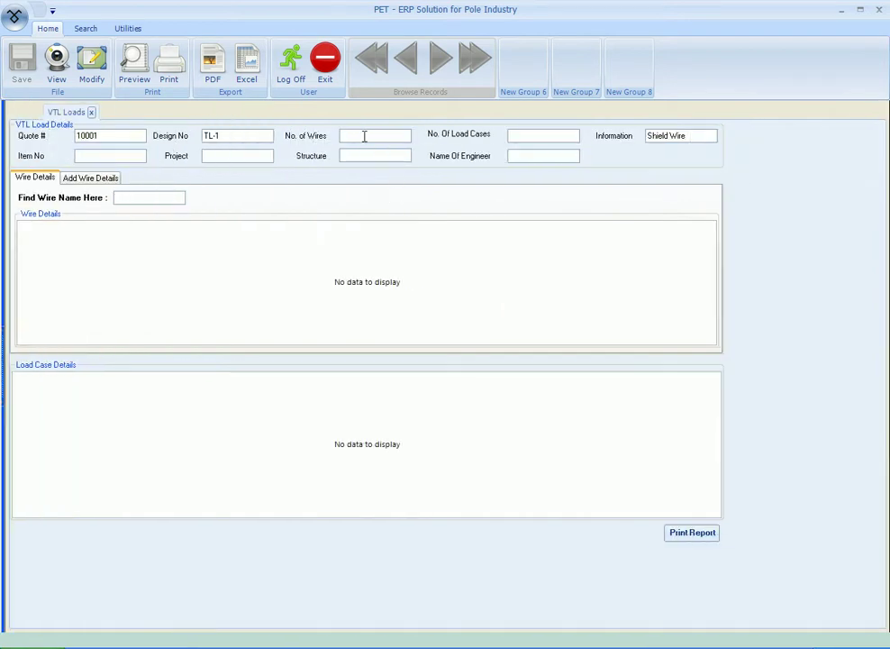
text(2)
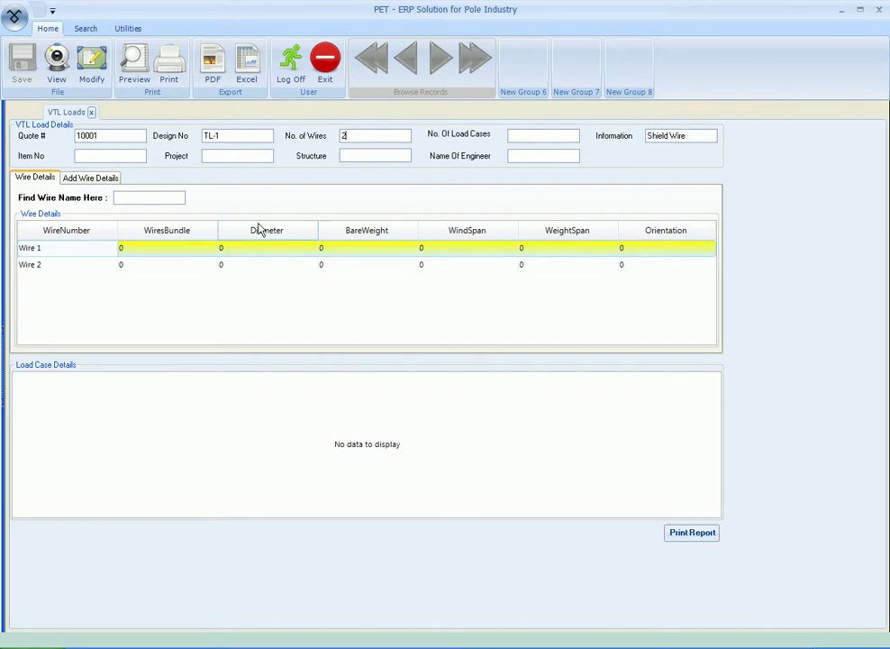
click(512, 134)
text(3)
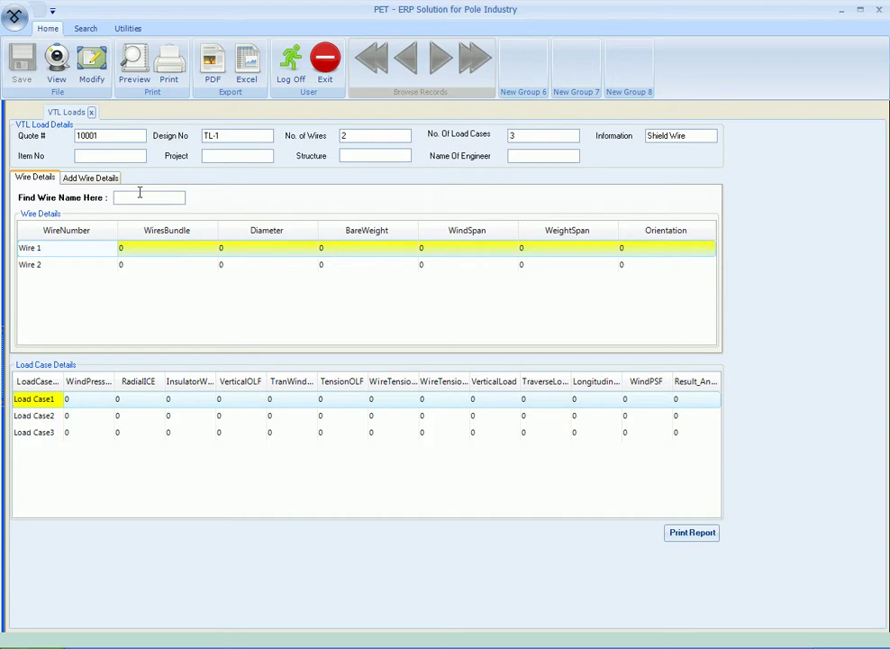
Step: Search for 'acsr' and apply Acsr-1 as Wire 1
click(140, 197)
text(acsr)
click(241, 202)
click(68, 268)
Step: Give Acsr-1 a bundle count of 1, wind span 850 and weight span 850
click(87, 253)
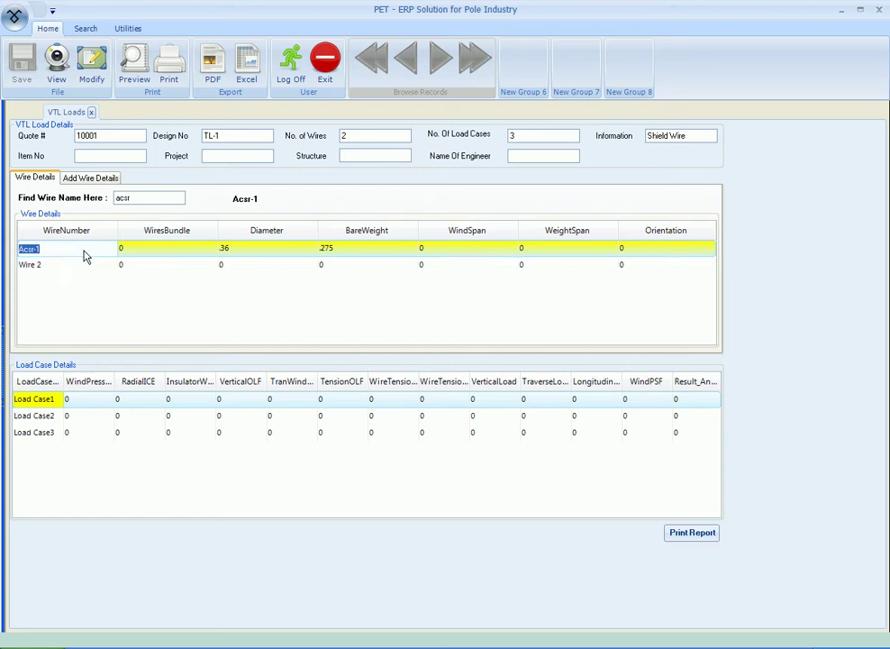
click(144, 250)
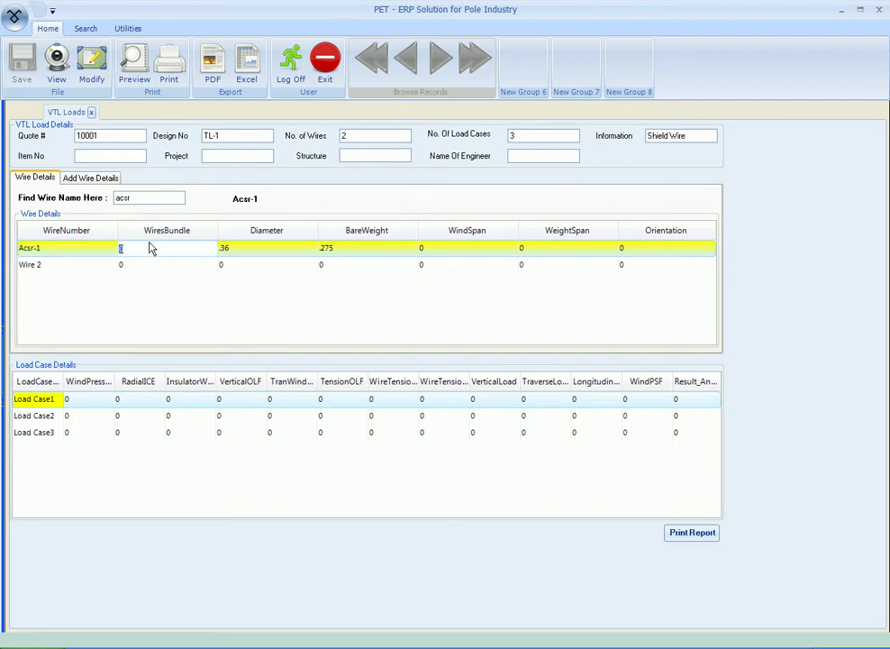
text(1)
click(444, 250)
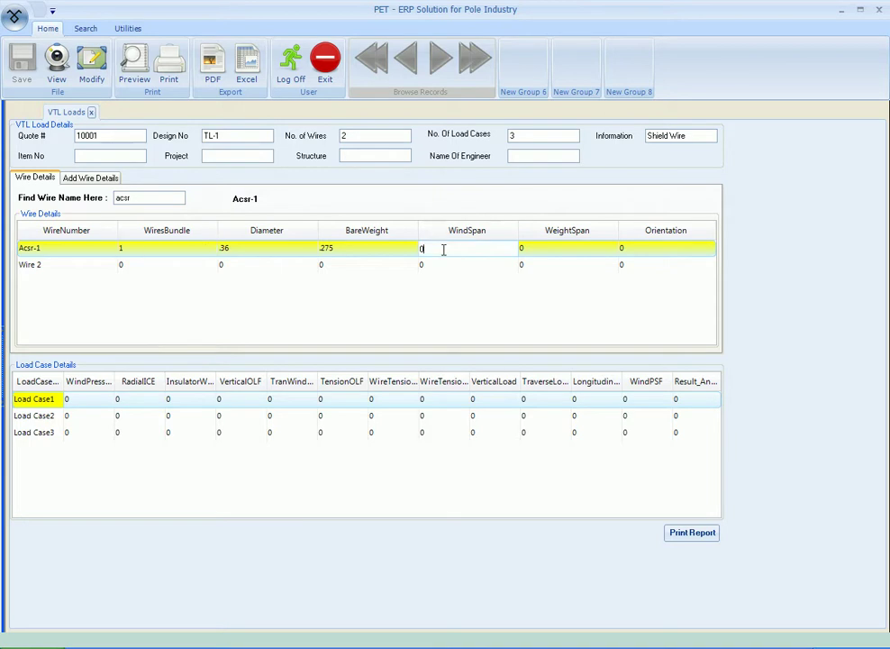
text(850)
click(555, 249)
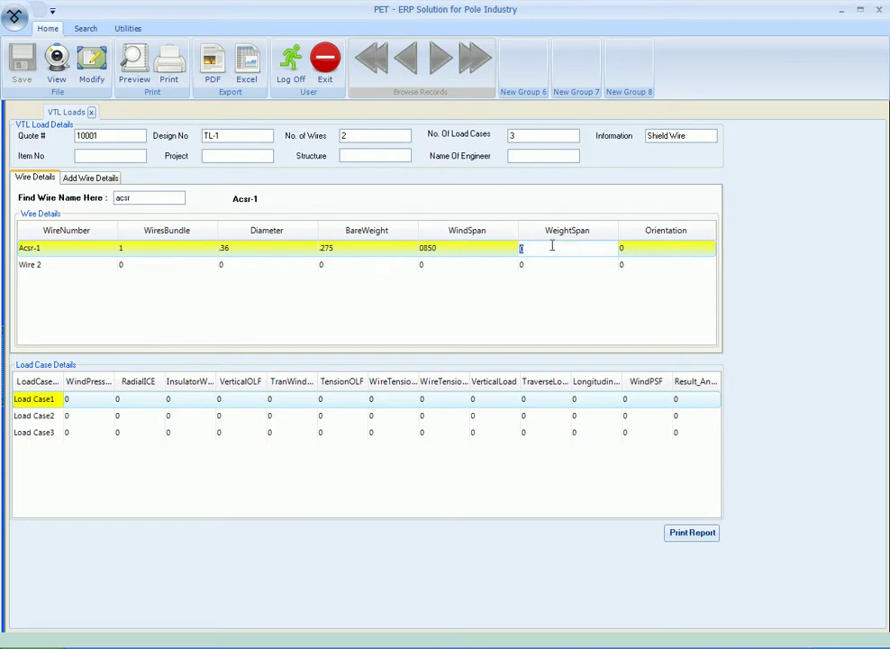
text(85)
Step: Correct the Acsr-1 wind span from 0850 to 850 and set orientation -62
click(477, 248)
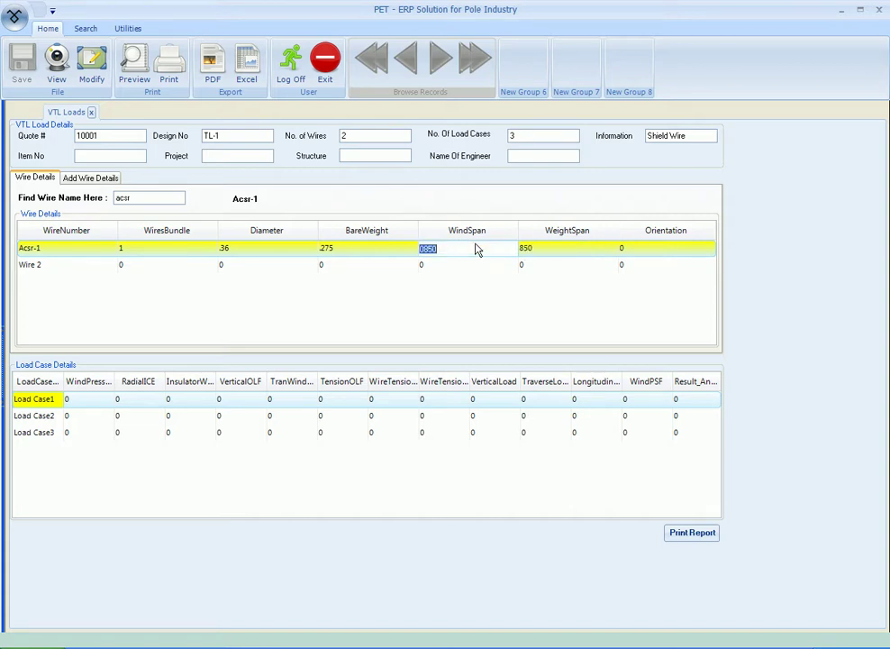
click(420, 249)
key(Delete)
click(637, 249)
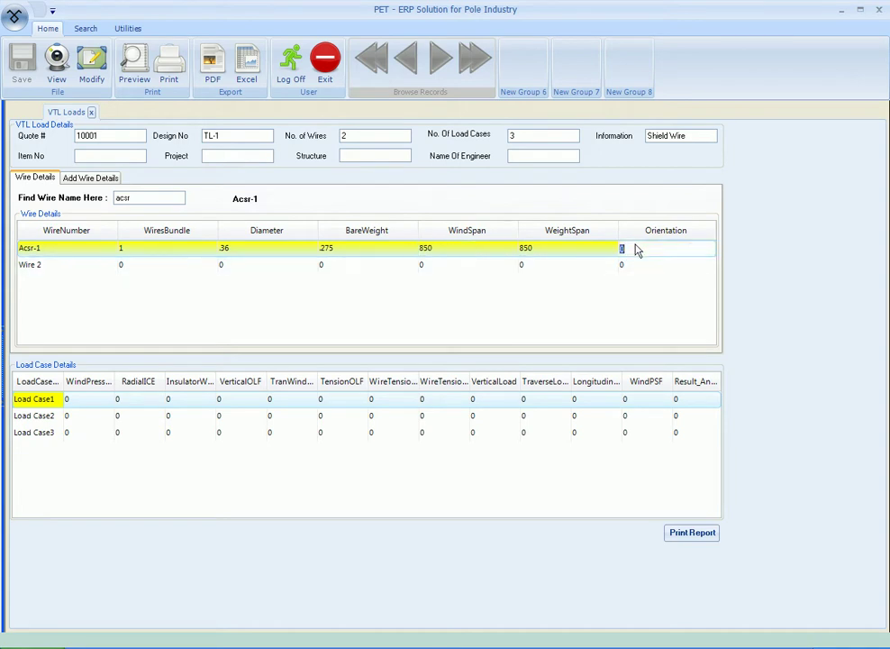
text(-62)
click(66, 266)
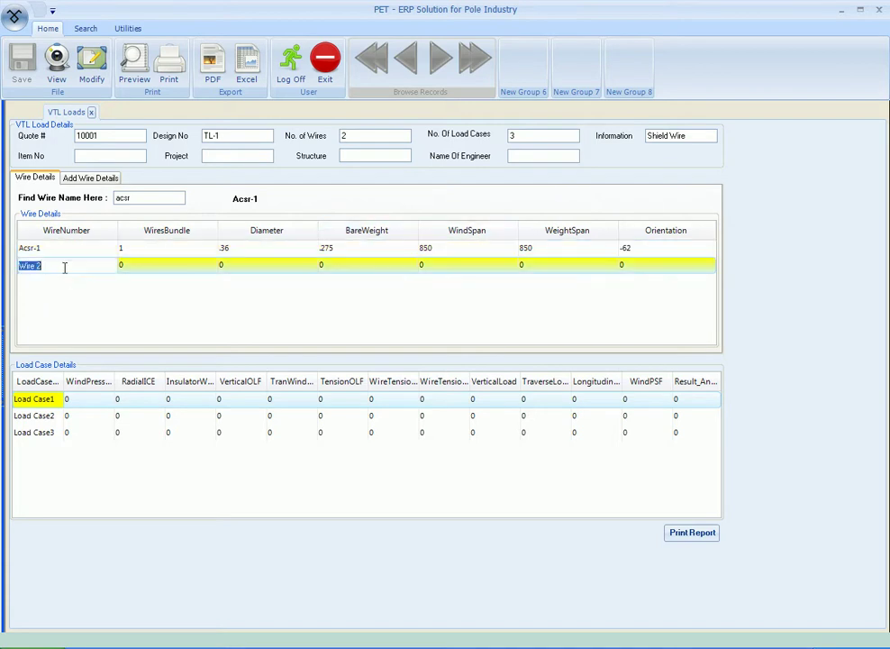
Step: Change the wire search to 'acsr-2' and load Acsr-2 into Wire 2
click(138, 200)
text(-2)
key(Return)
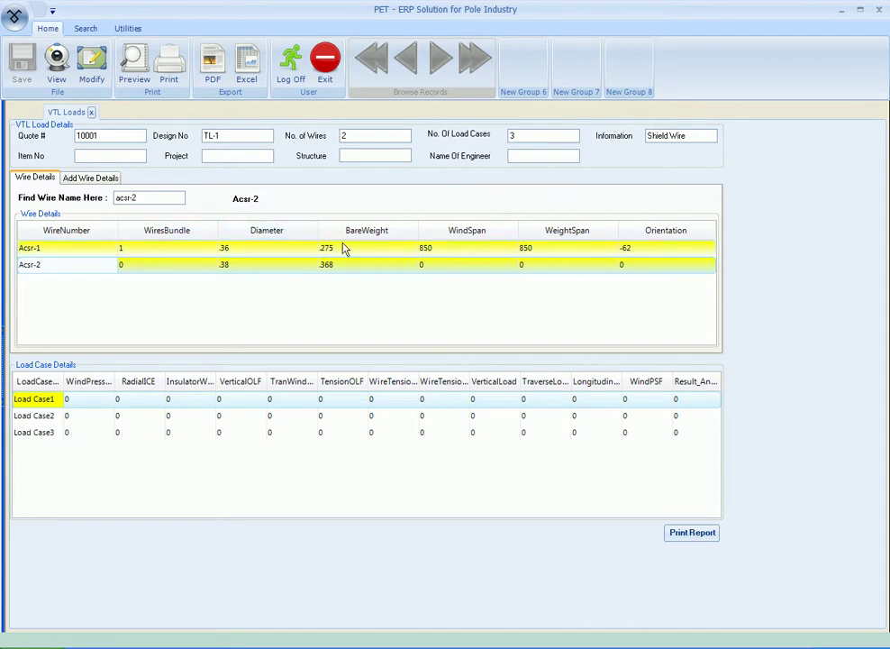
Step: Give Acsr-2 bundle 1, wind span 565, weight span 565 and orientation 90
click(159, 267)
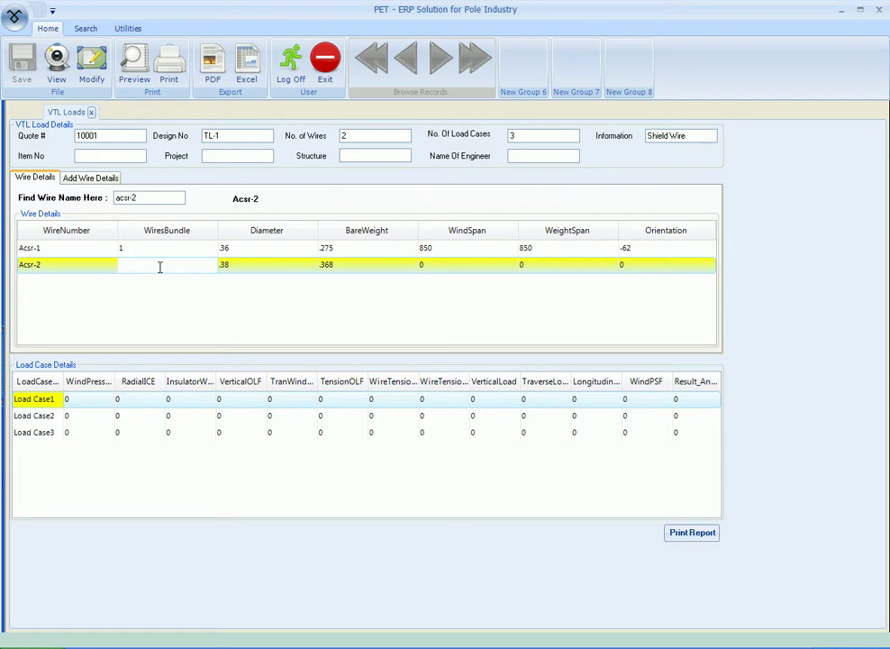
text(1)
click(436, 265)
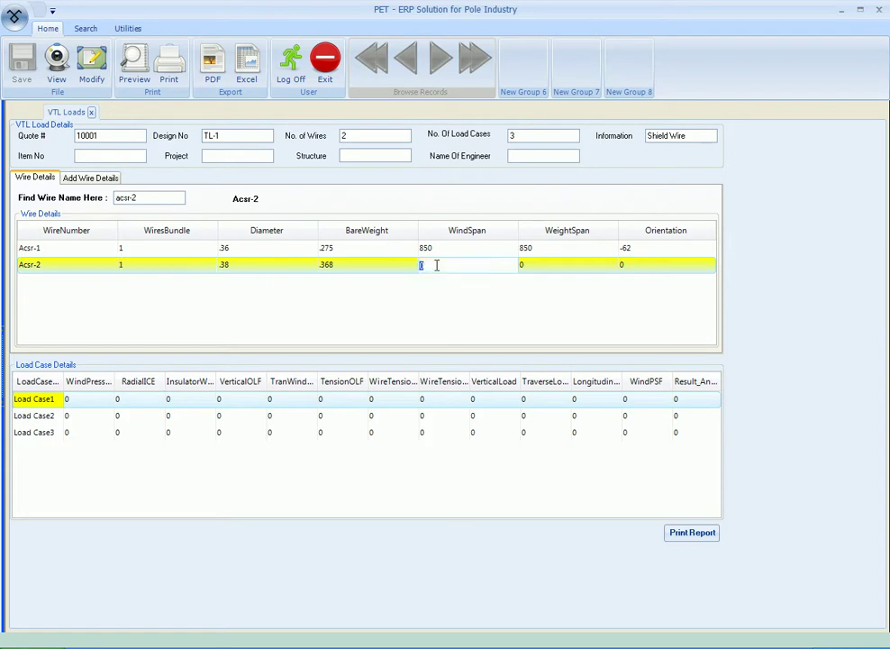
text(565)
click(547, 265)
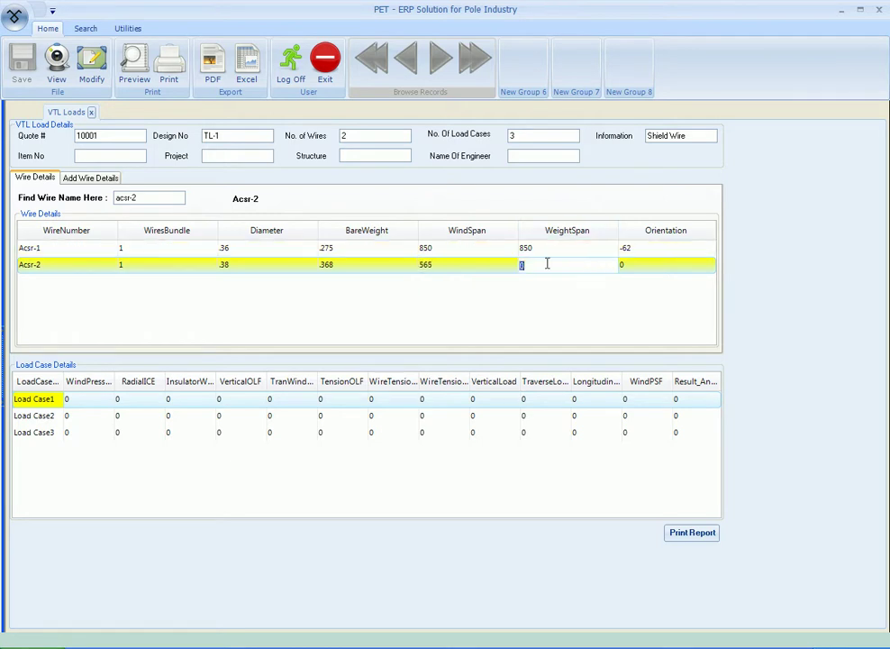
text(565)
click(634, 265)
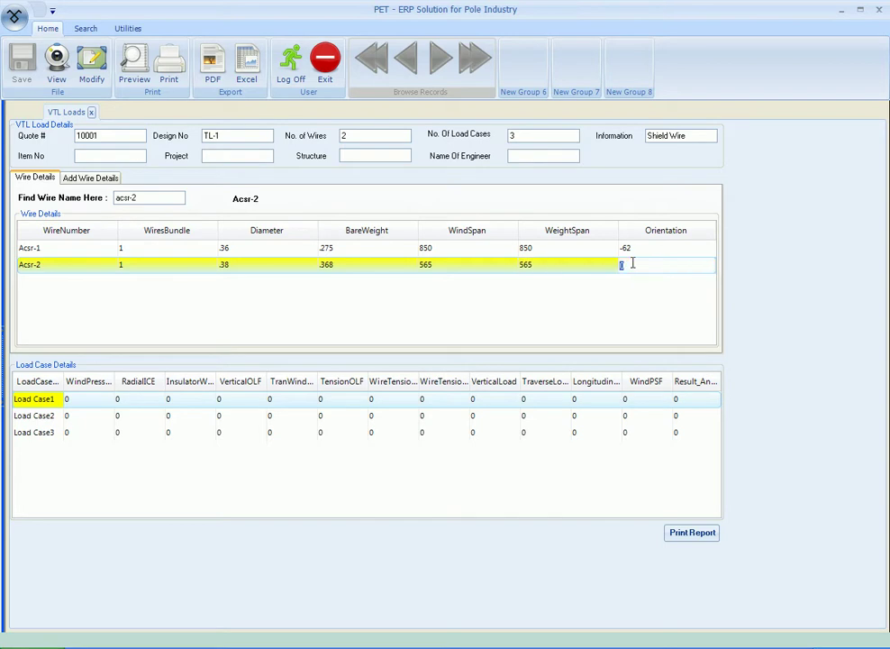
text(90)
Step: Name the first load case Nesc Heavy and enter its wind pressure and radial ice
click(42, 402)
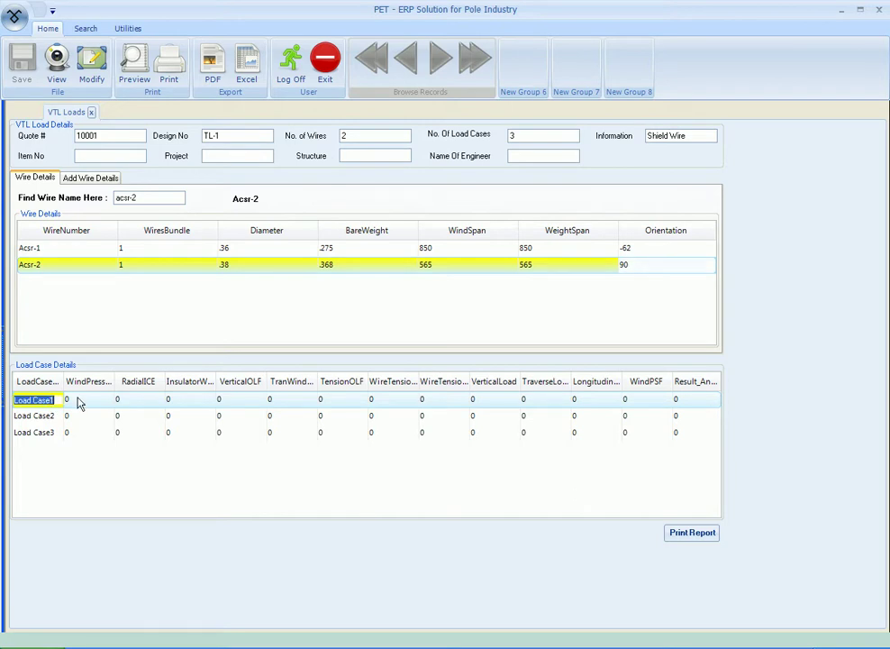
text(Nesc Heavy)
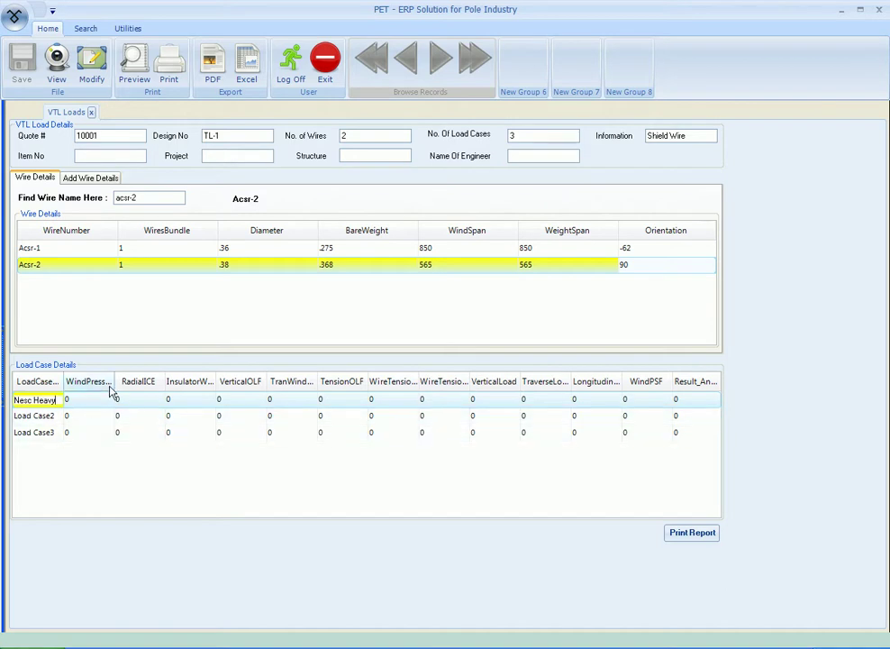
mouse_move(113, 381)
mouse_down()
mouse_move(136, 381)
mouse_move(113, 382)
mouse_up()
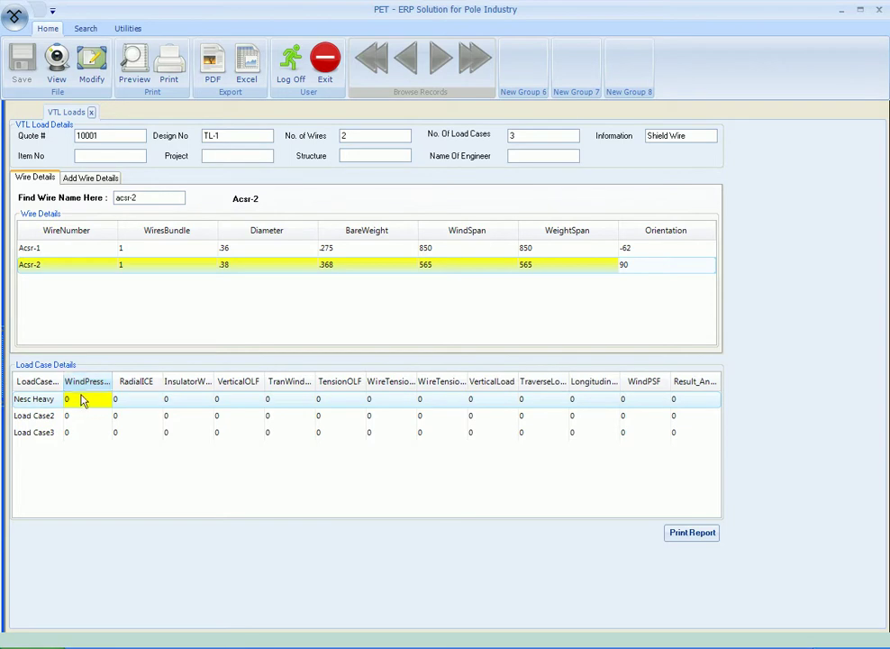
click(77, 401)
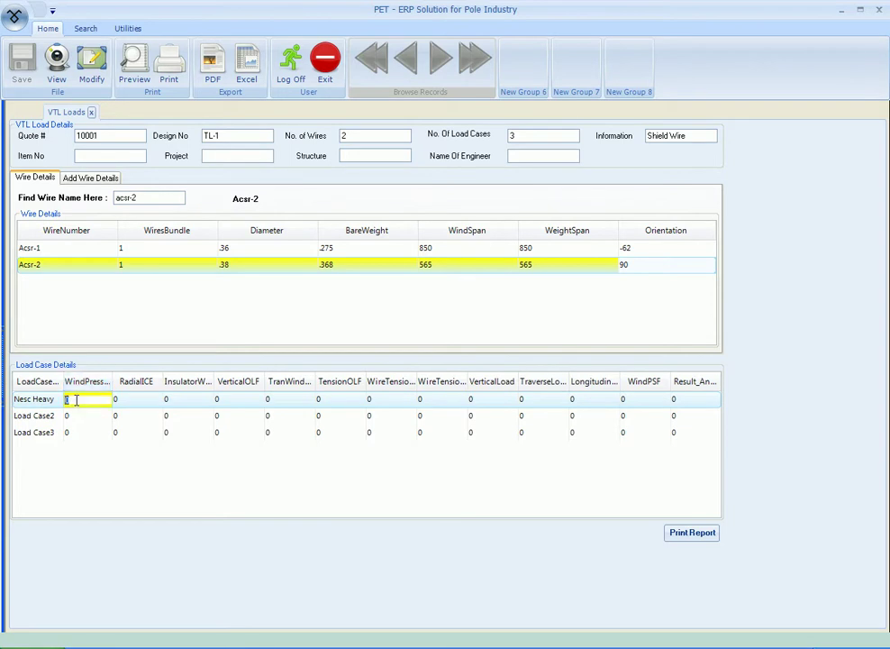
text(4)
click(132, 397)
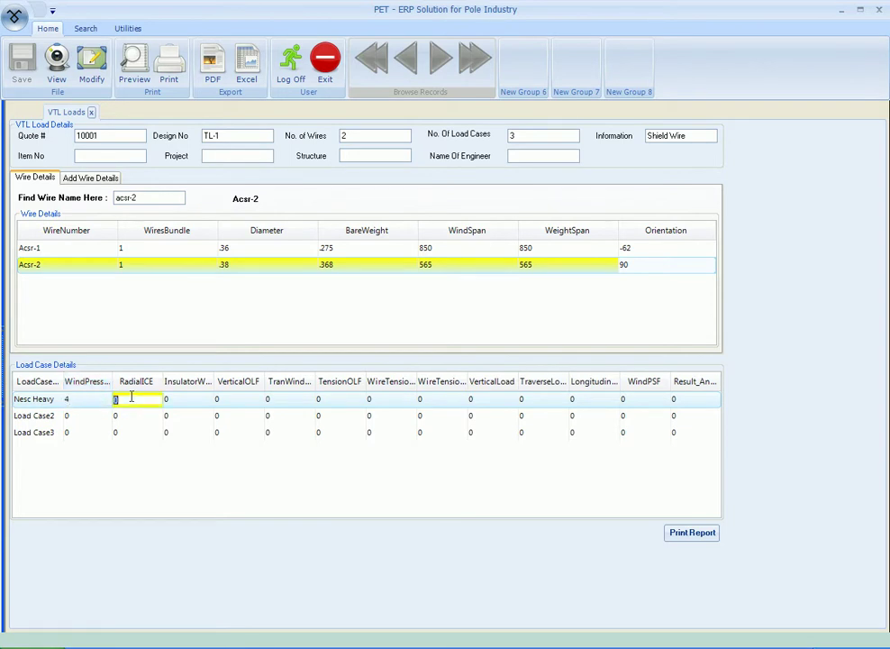
text(5)
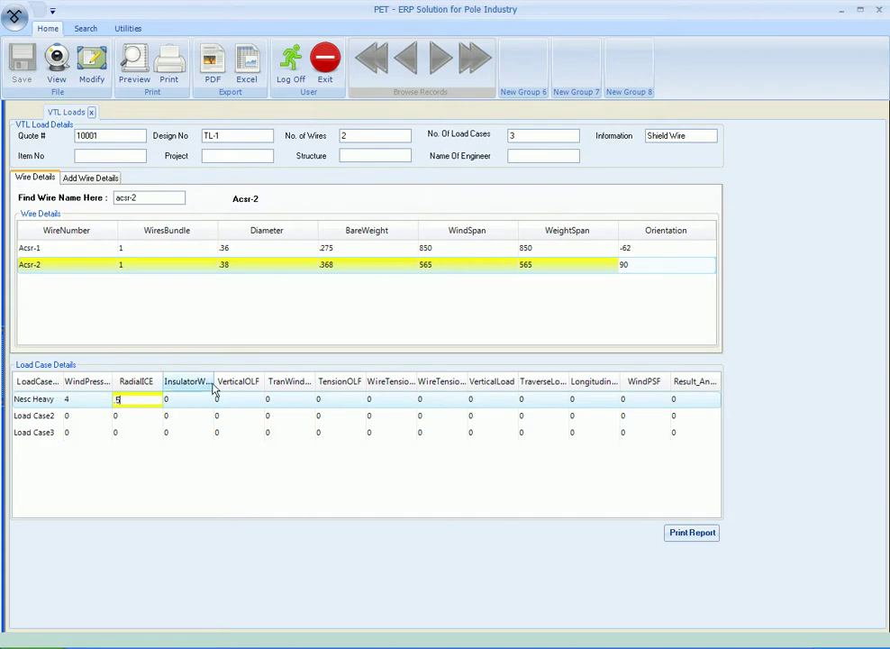
Step: Fill Nesc Heavy's insulator weight and overload factors, with tension OLF 1.65
mouse_move(213, 381)
mouse_down()
mouse_move(250, 379)
mouse_move(214, 381)
mouse_up()
click(191, 398)
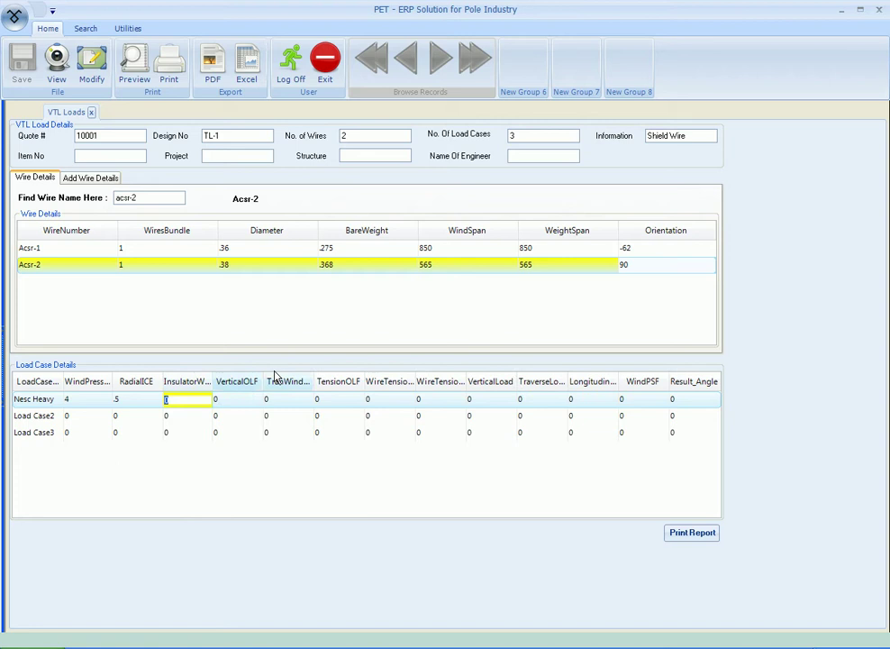
mouse_move(263, 381)
mouse_down()
mouse_move(292, 380)
mouse_move(262, 380)
mouse_up()
click(249, 399)
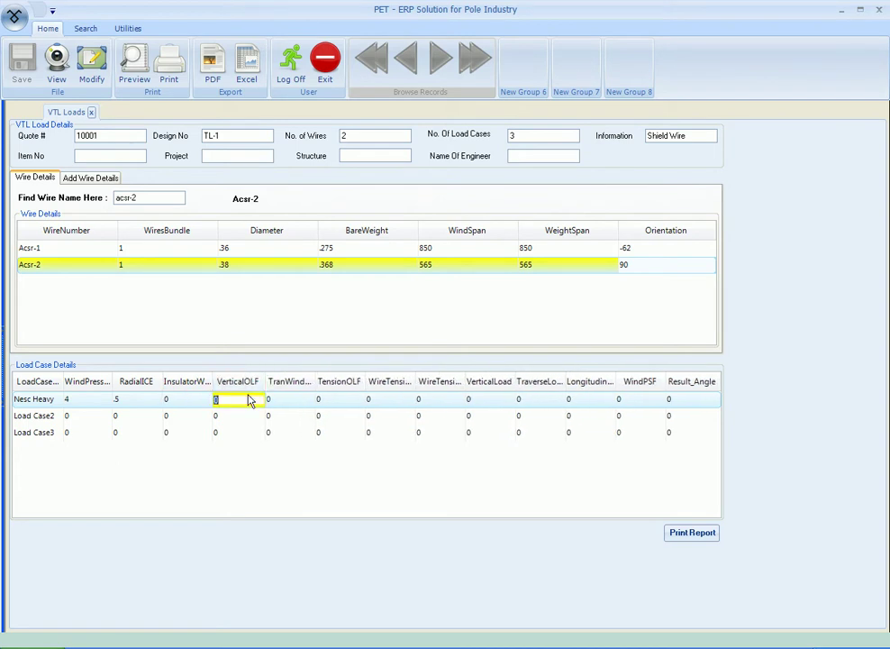
text(1.5)
mouse_move(314, 378)
mouse_down()
mouse_move(362, 374)
mouse_move(320, 379)
mouse_up()
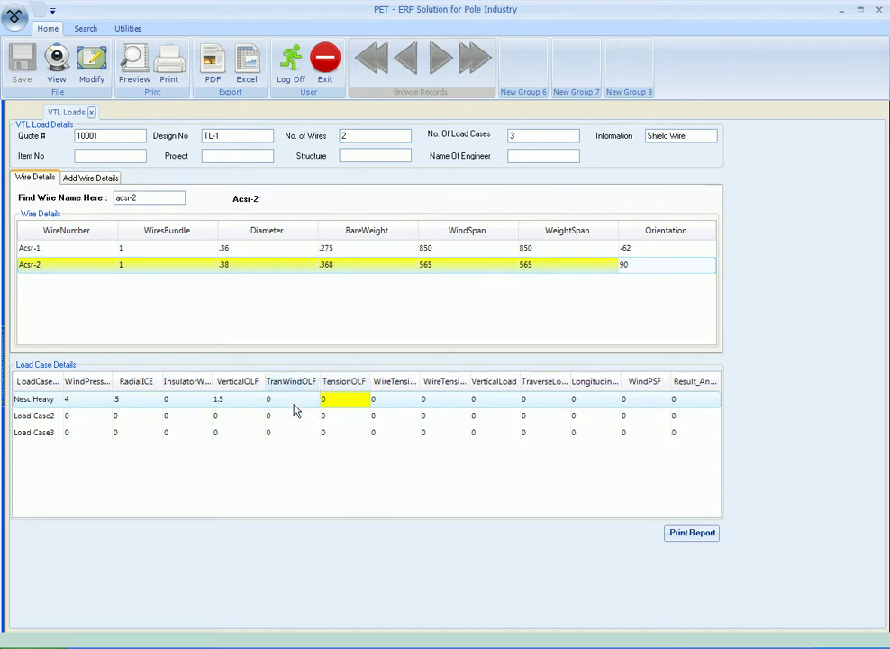
click(294, 399)
text(3)
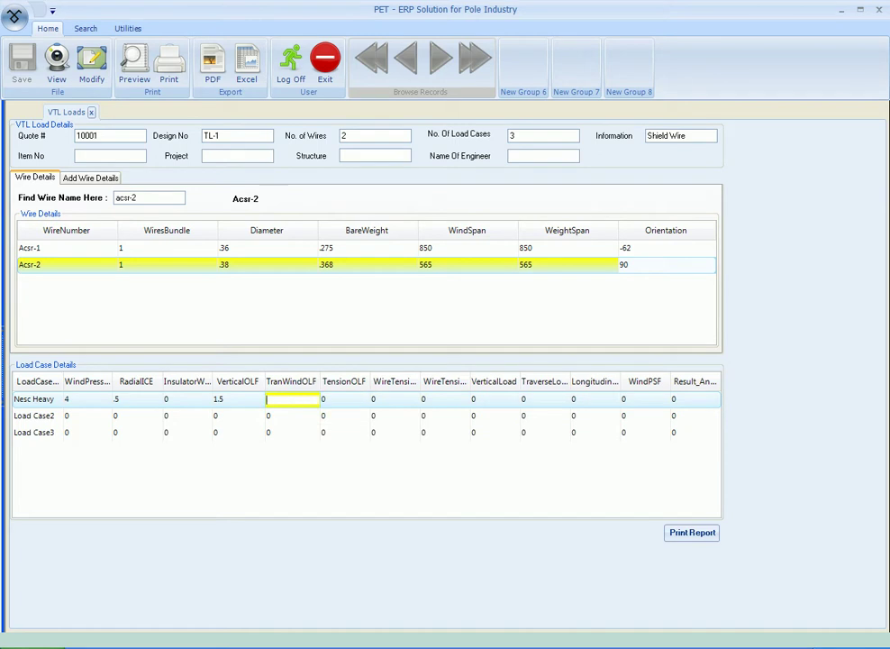
click(346, 401)
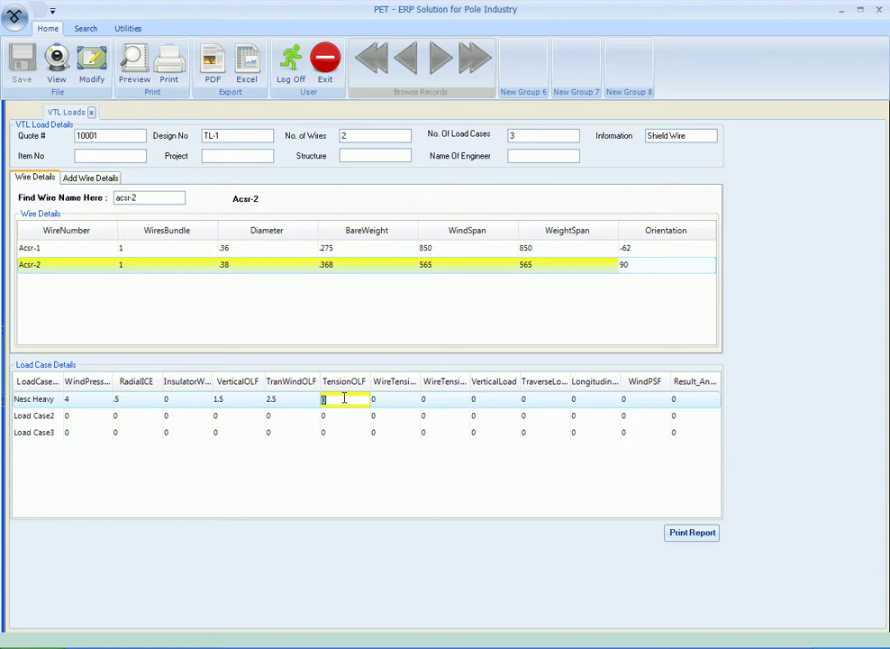
text(1.65)
Step: Set Nesc Heavy's wire tensions to 2110 and 3000
mouse_move(424, 383)
mouse_down()
mouse_move(454, 379)
mouse_move(420, 381)
mouse_up()
click(392, 399)
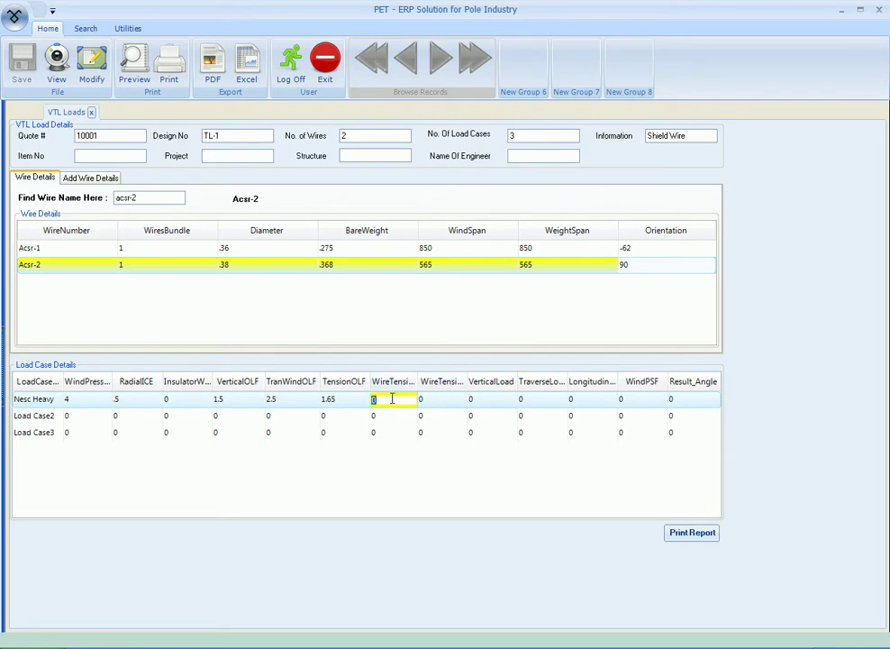
text(211)
mouse_move(465, 383)
mouse_down()
mouse_move(536, 381)
mouse_move(460, 381)
mouse_up()
click(442, 399)
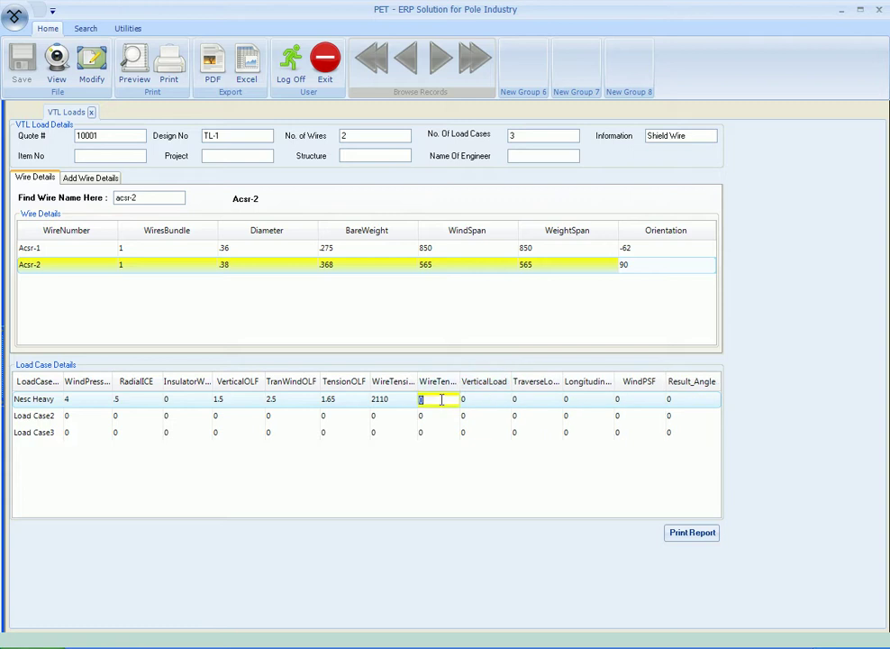
text(3000)
Step: Compute Nesc Heavy loads 0.894/2.385/1.876, enter WindPSF 10, and get Result_Angle 38.2
click(495, 398)
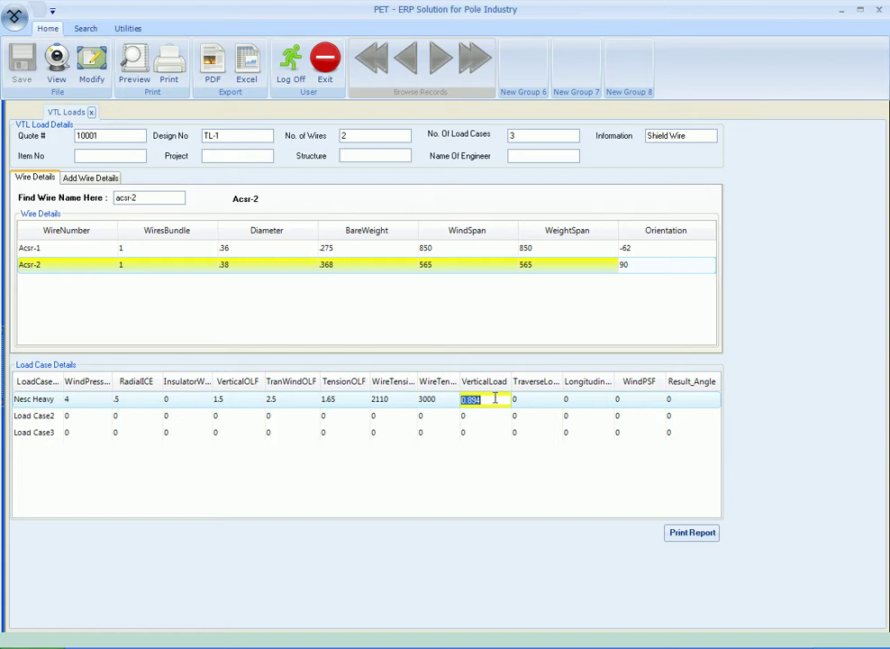
drag(510, 386, 508, 383)
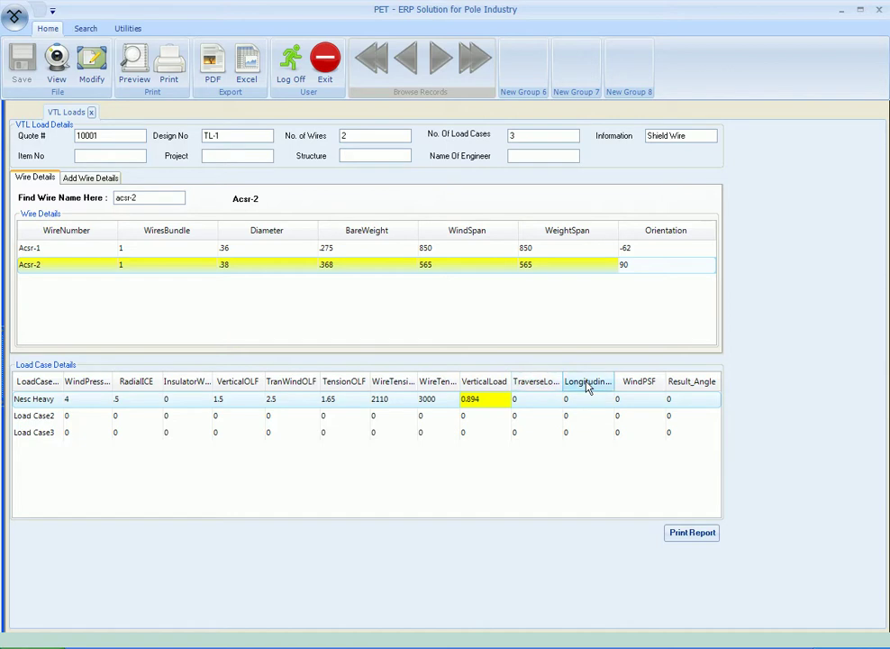
click(486, 399)
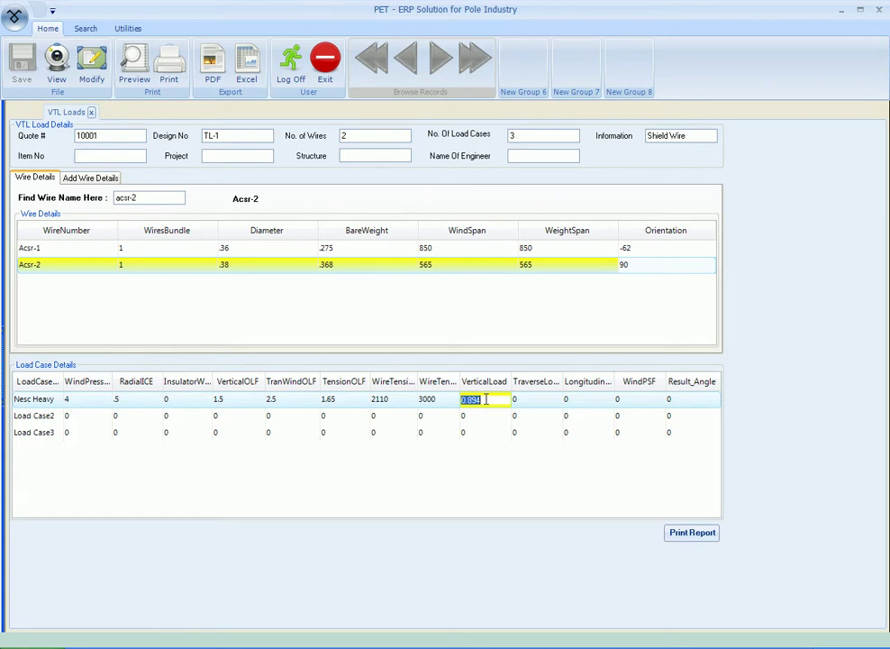
click(532, 402)
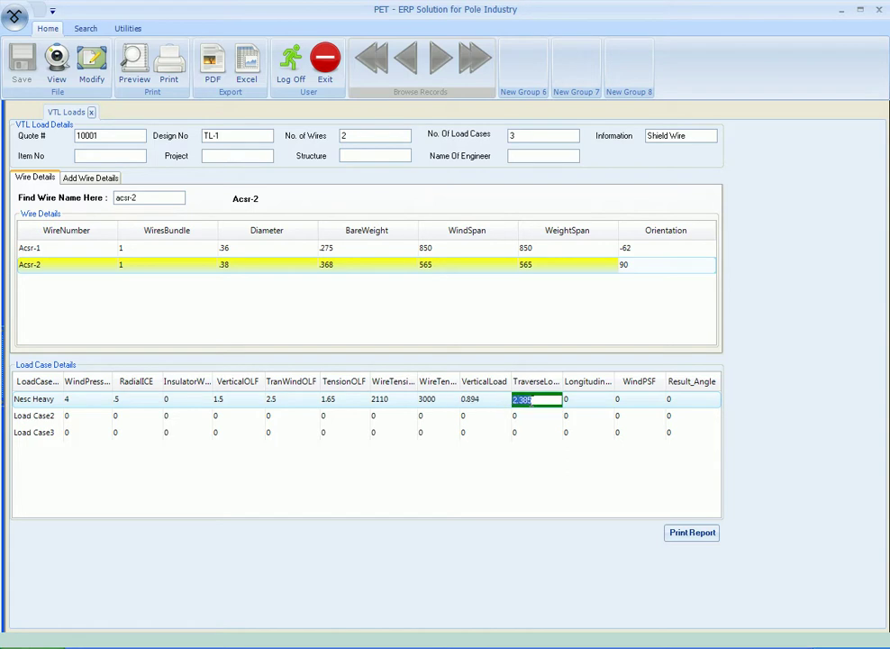
click(569, 399)
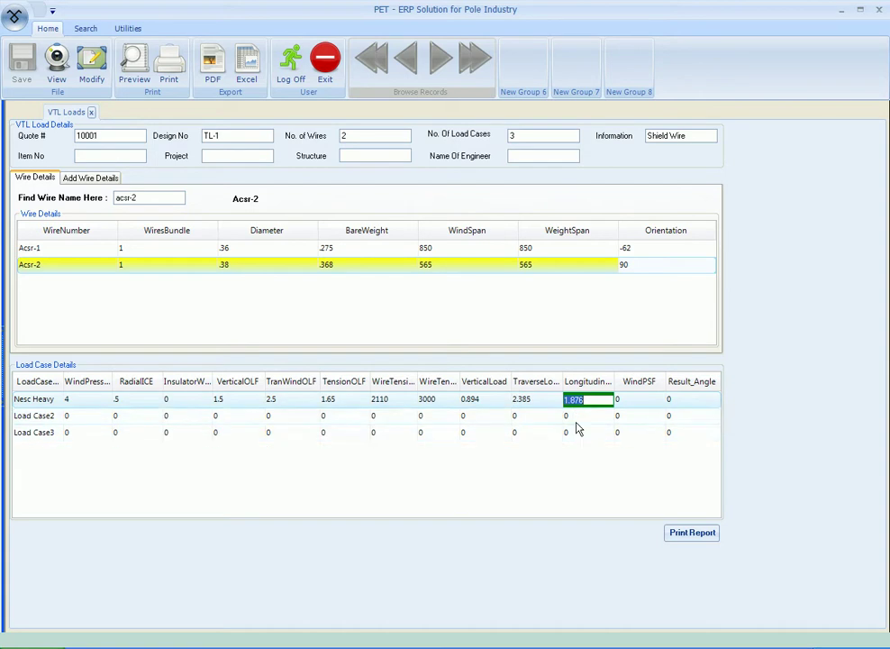
click(639, 400)
text(10)
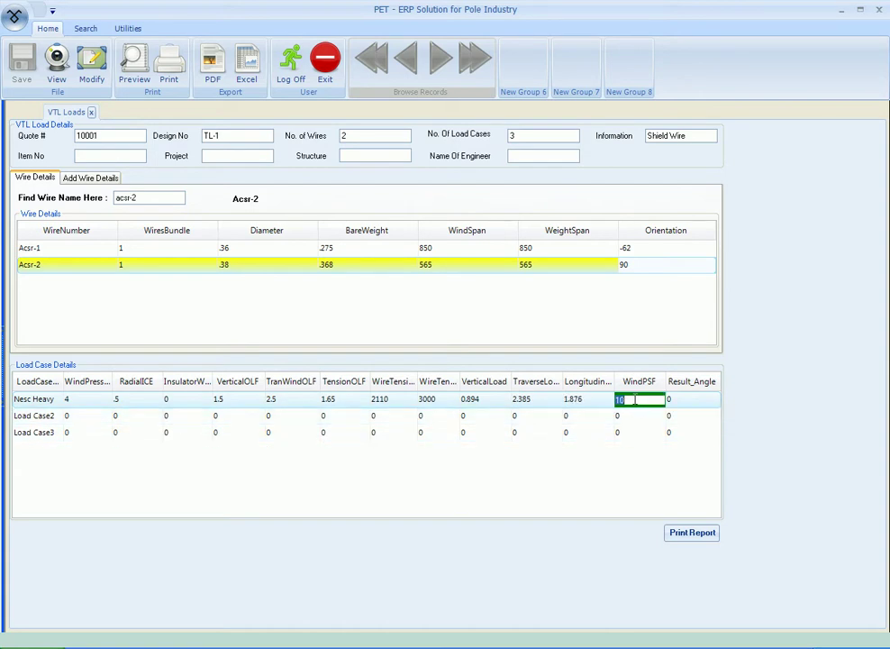
click(678, 400)
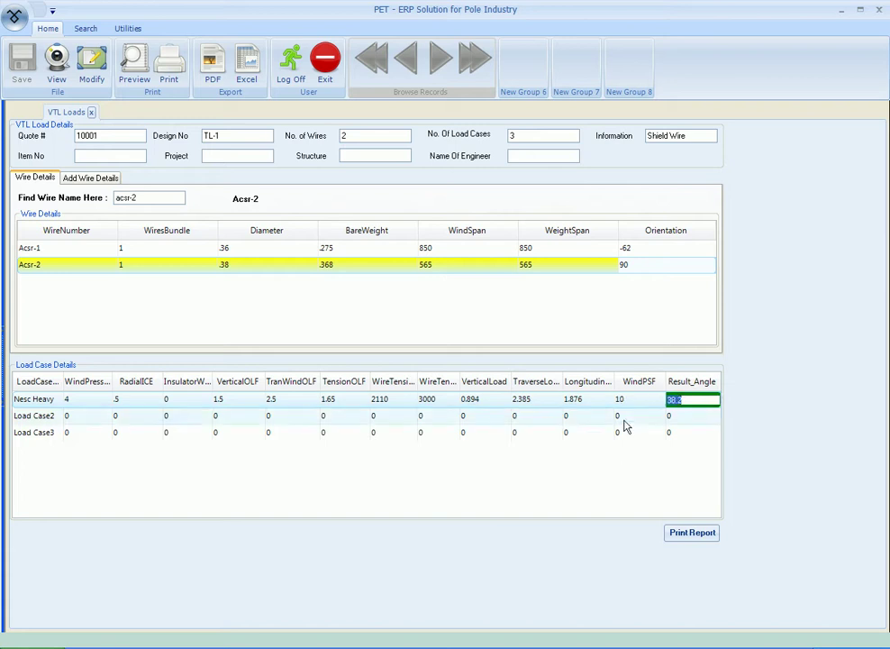
Step: Rename Load Case2 to High wind with wind pressure 20, radial ice 0, insulator weight 0
click(51, 418)
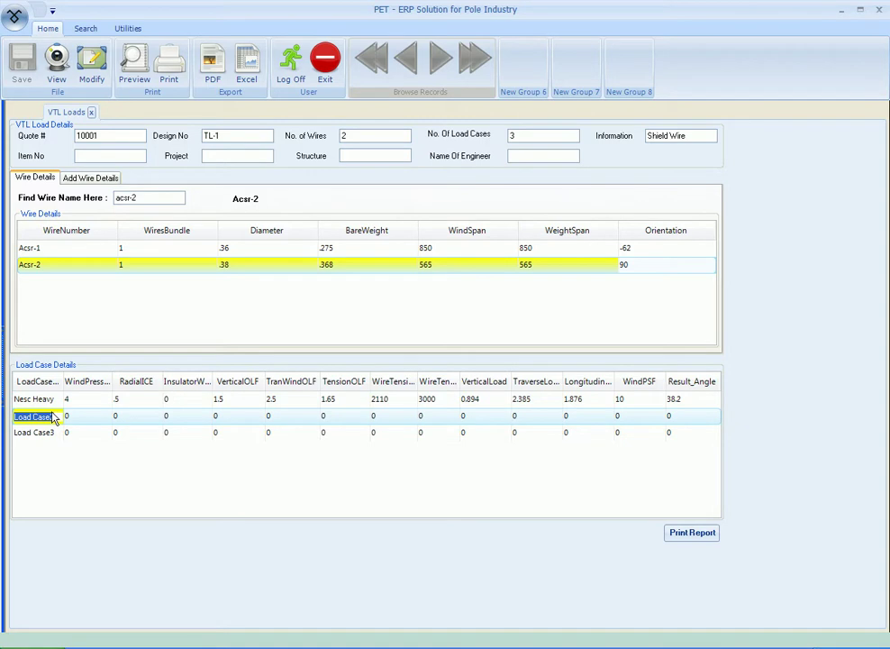
text(High wind)
click(80, 416)
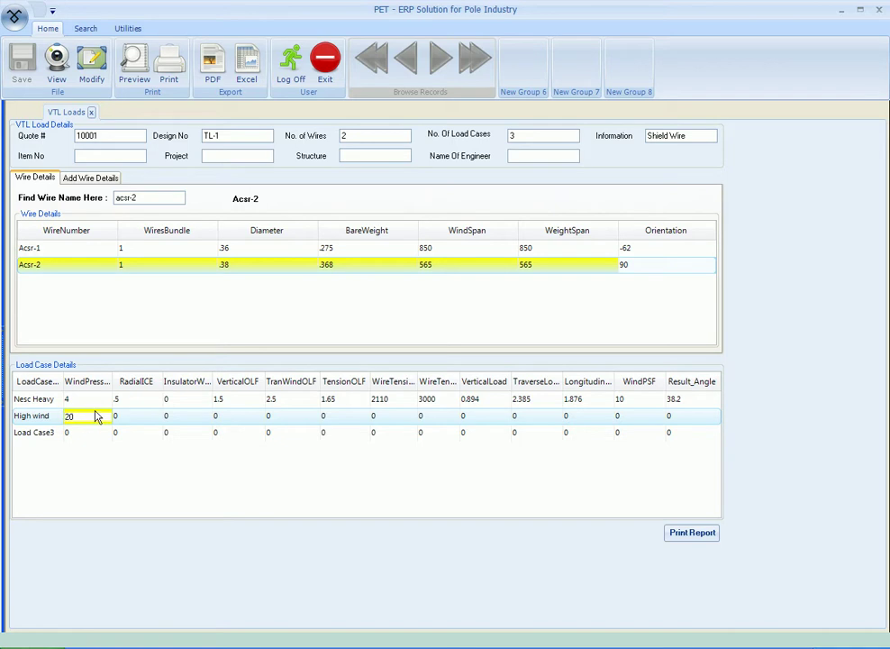
click(124, 416)
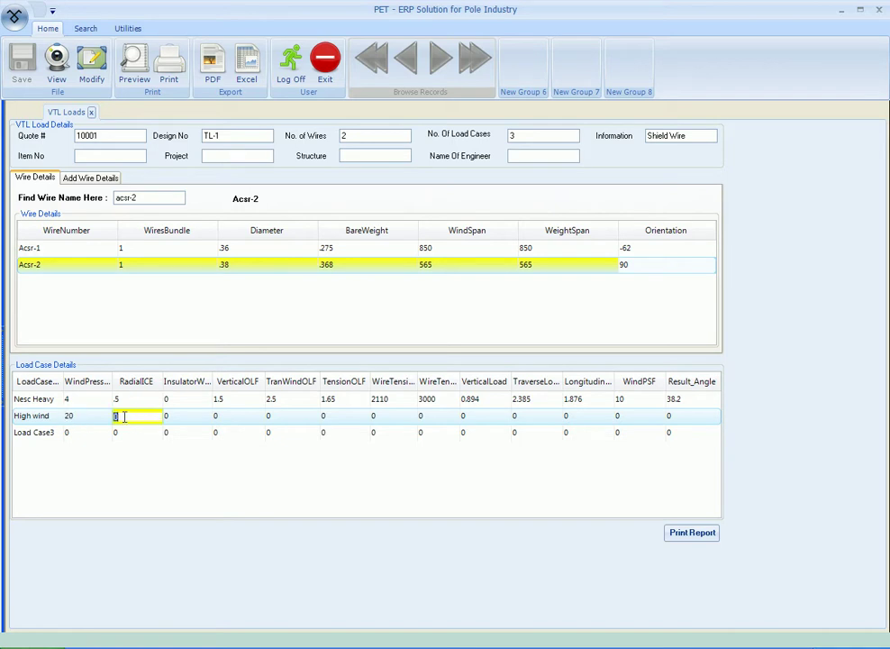
click(180, 419)
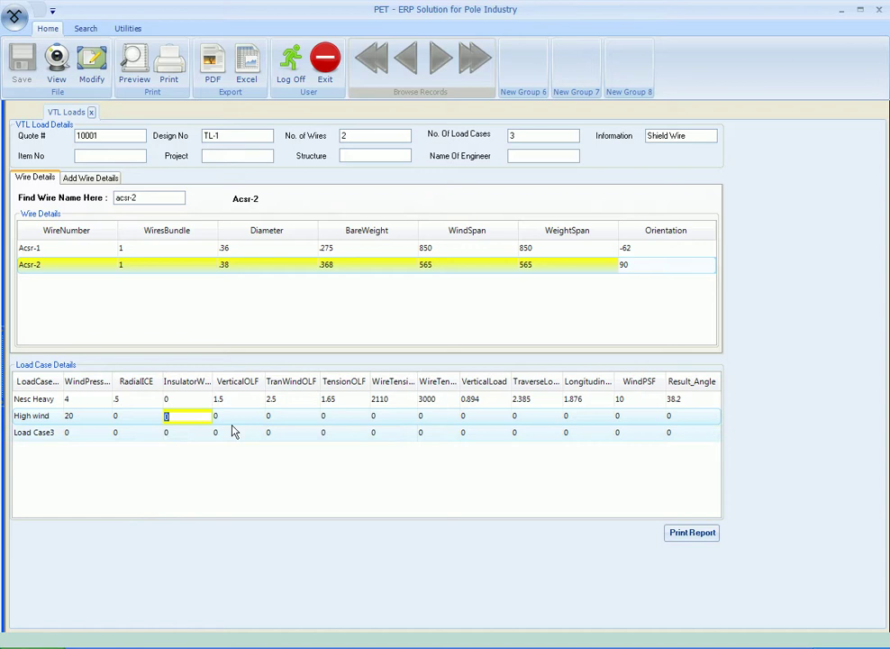
Step: Set High wind's three overload factors to 1.1 and first wire tension to 4110
click(225, 416)
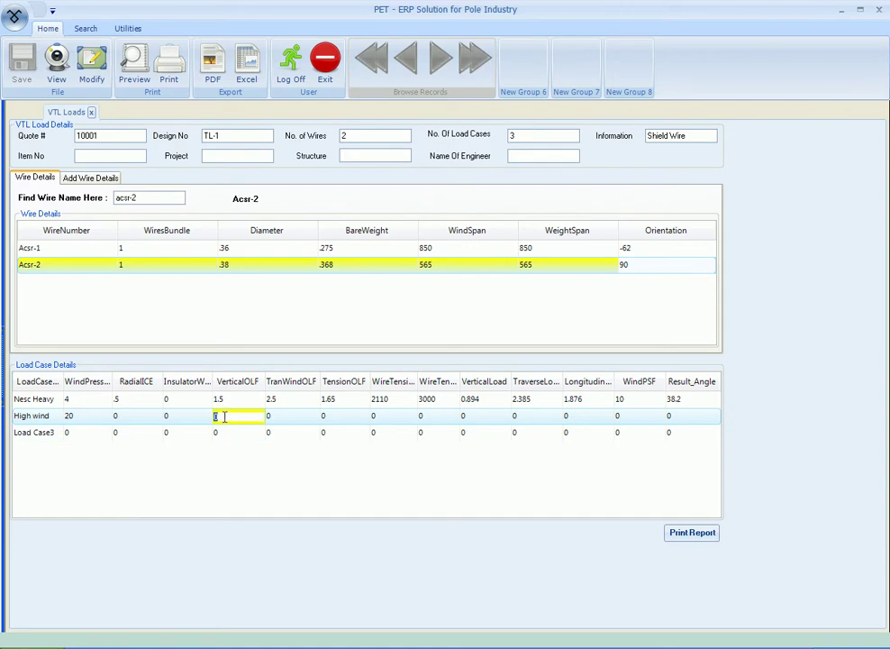
click(271, 415)
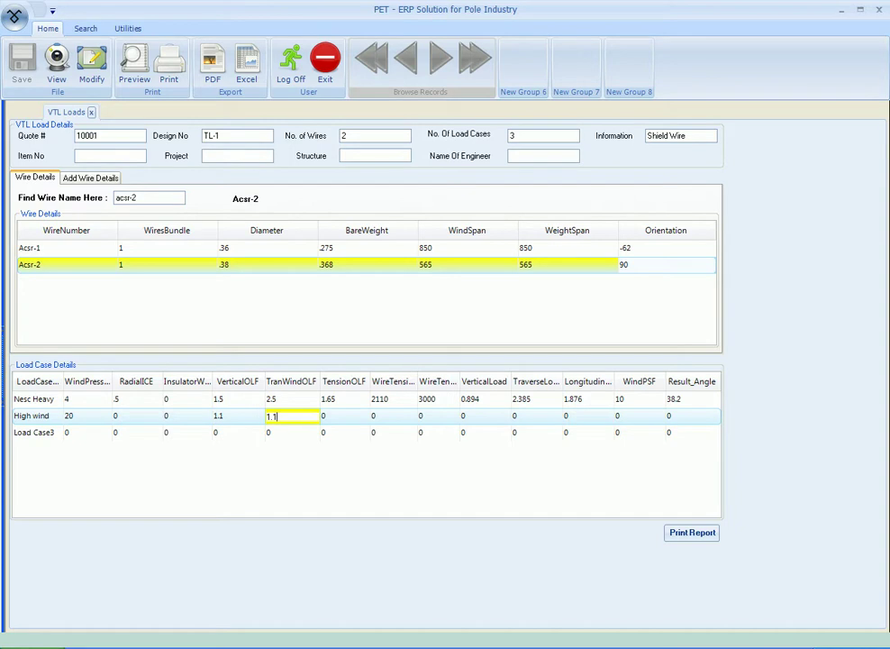
click(335, 417)
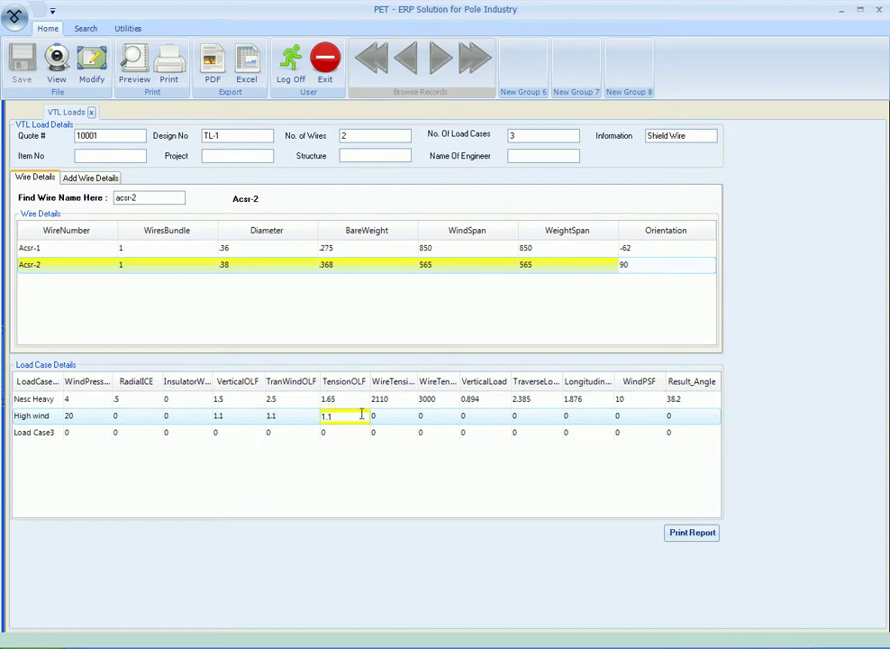
click(391, 416)
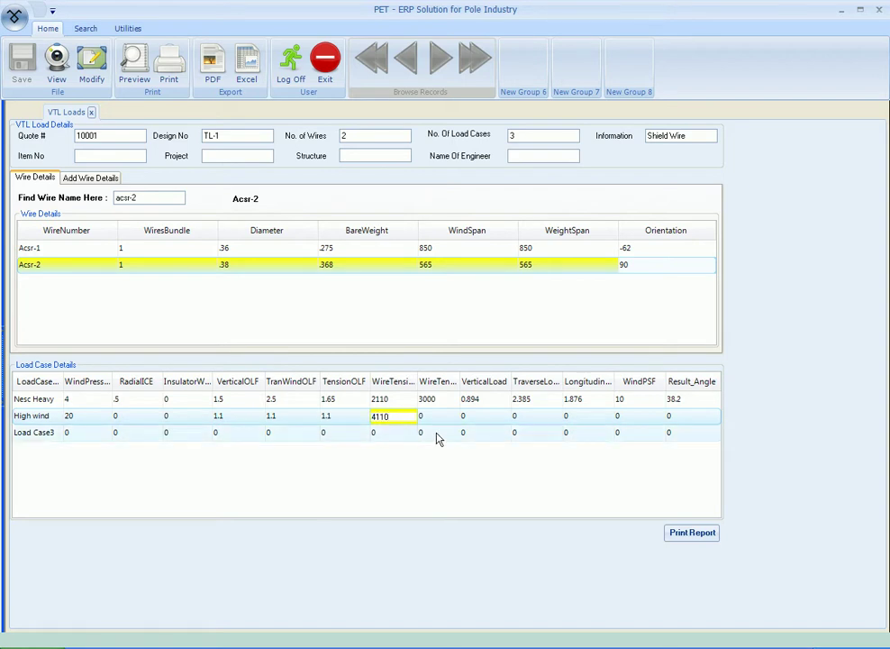
drag(417, 381, 453, 379)
key(Tab)
key(Tab)
Step: Give High wind second wire tension 3000 and WindPSF 22, yielding loads 0.243/2.567/-0.692
click(427, 417)
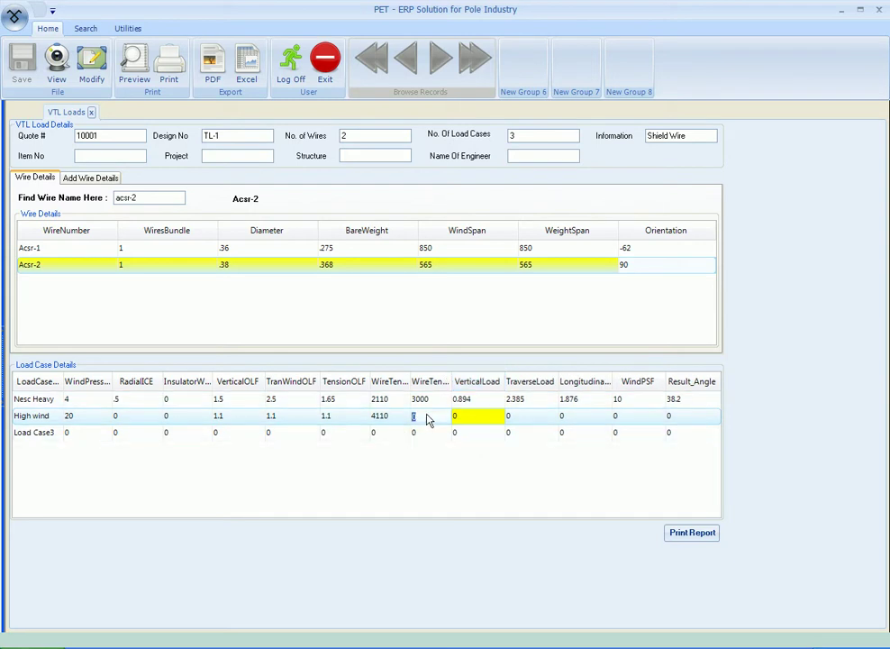
text(3)
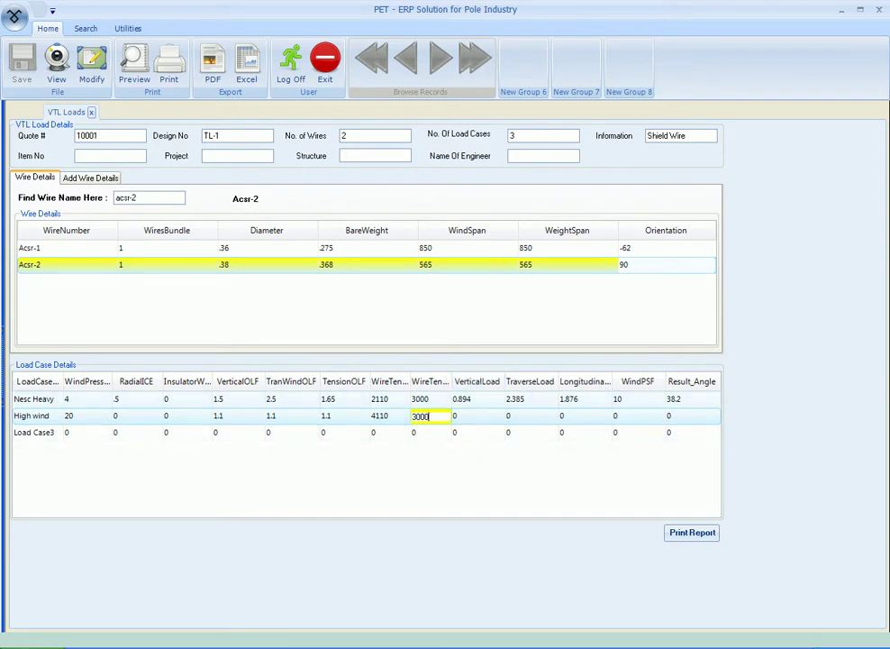
text(000)
click(466, 415)
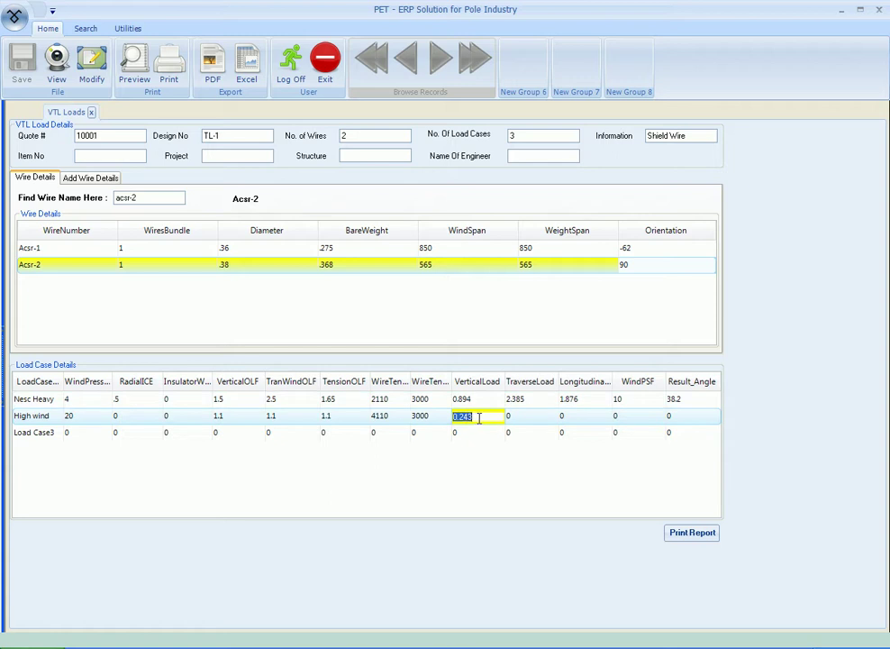
click(523, 417)
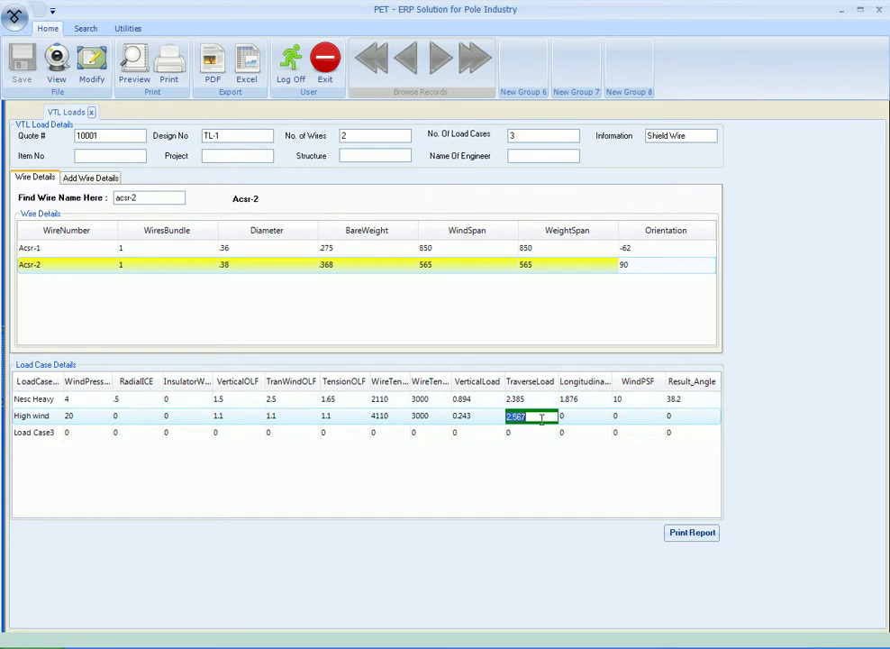
click(575, 419)
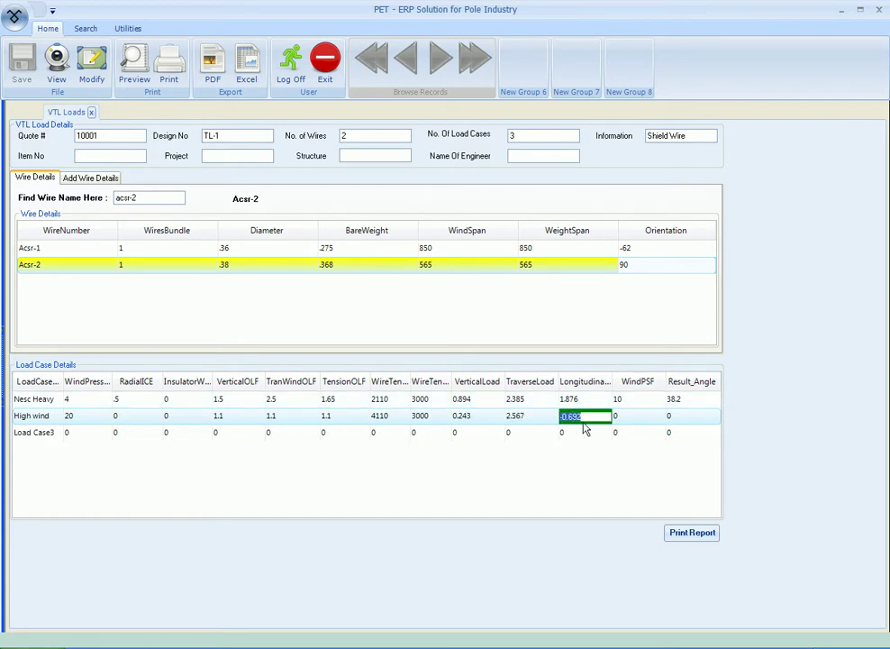
click(628, 416)
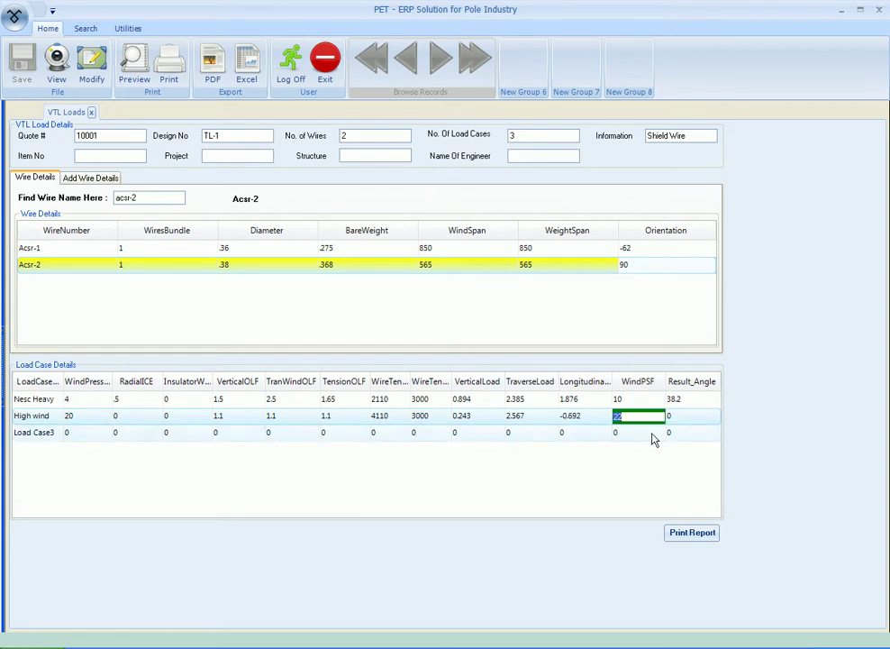
click(671, 417)
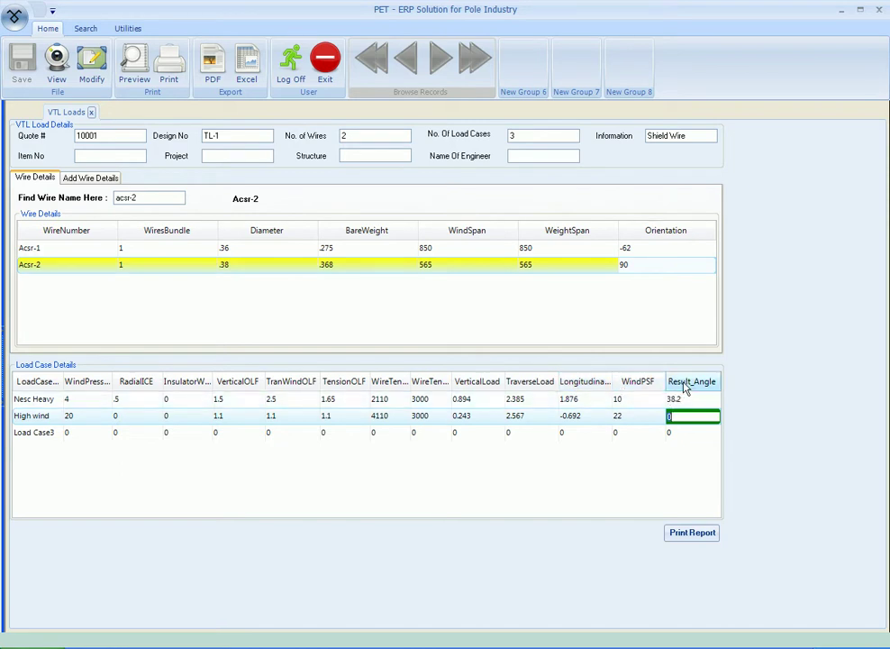
Step: Preview the VTL Result report maximized at 100% zoom
click(687, 536)
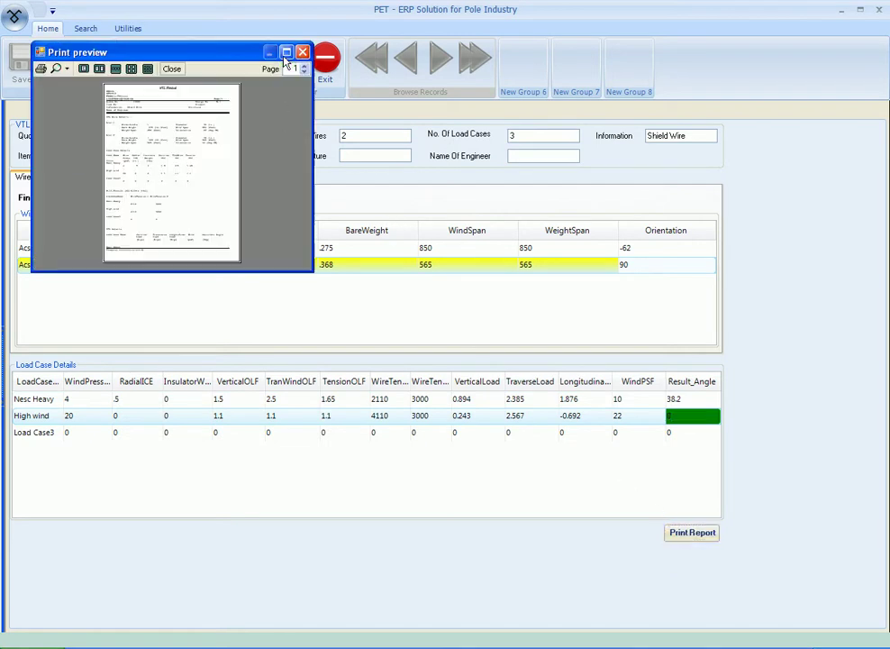
click(286, 52)
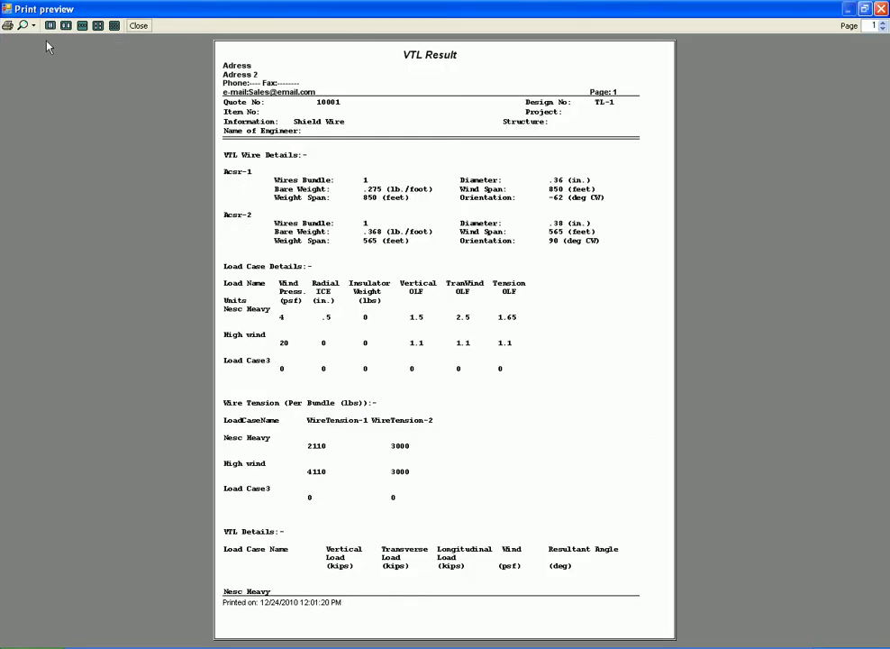
click(32, 27)
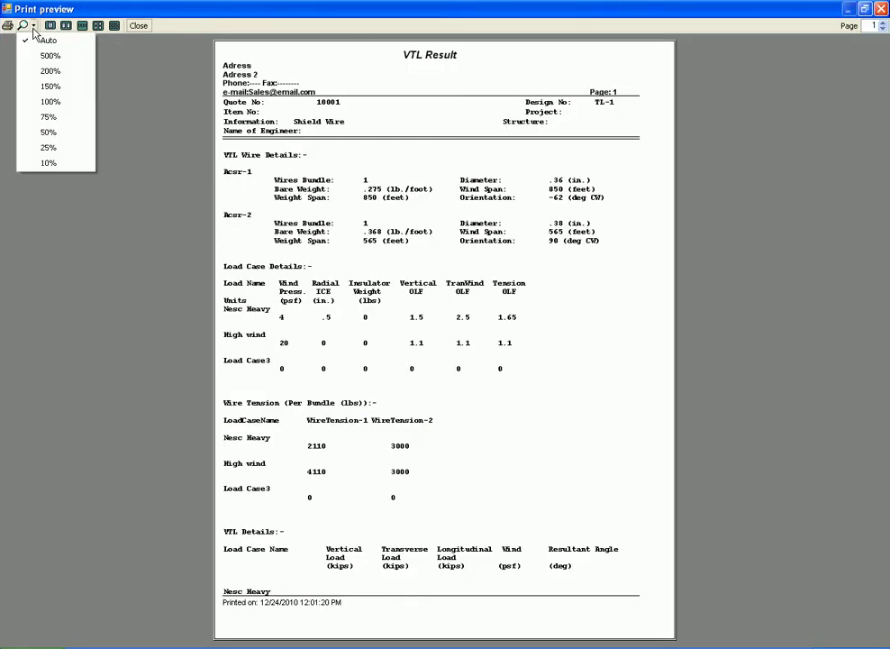
click(44, 101)
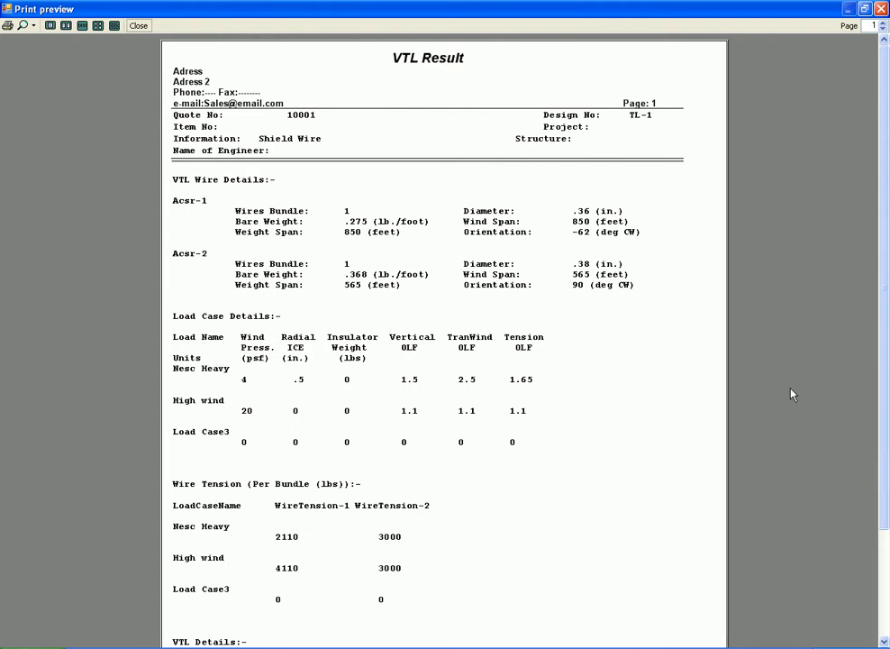
Step: Scroll past page 1 and show the top of page 2 of the VTL Result preview
scroll(884, 466, down, 3)
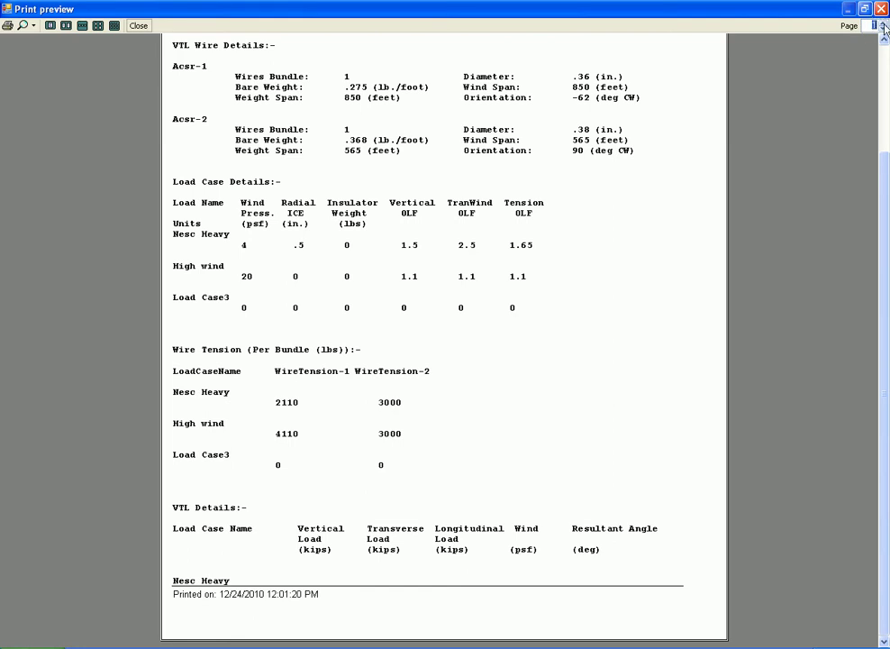
click(883, 22)
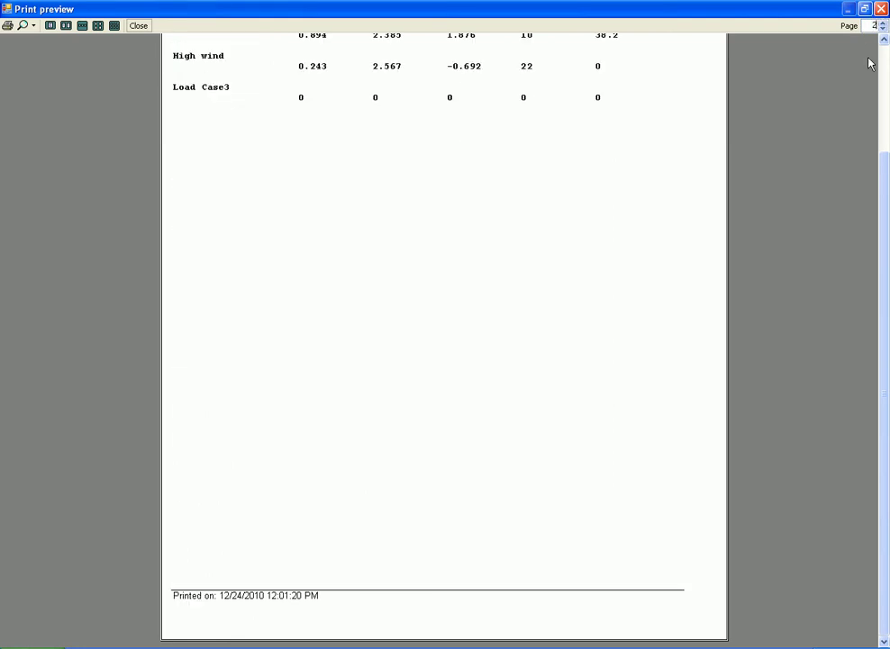
drag(883, 212, 885, 114)
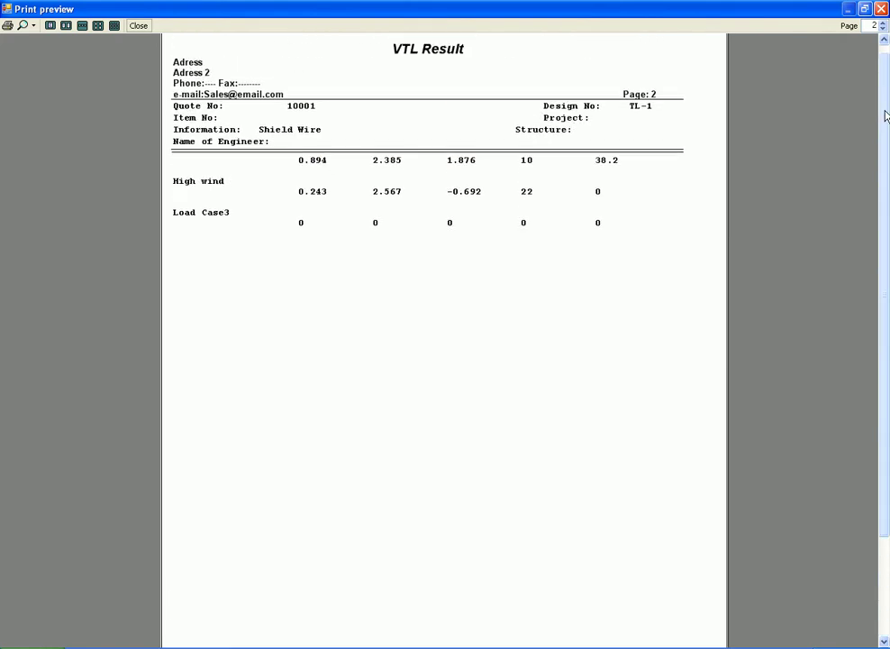